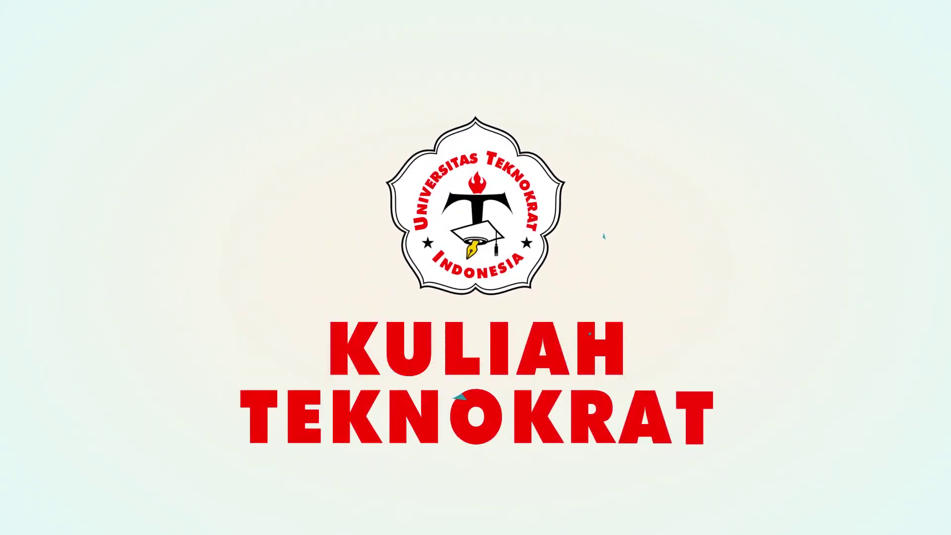
Step: Open a blank A4 portrait document and the beach photo side by side as floating windows
left_click_drag(327, 233, 96, 176)
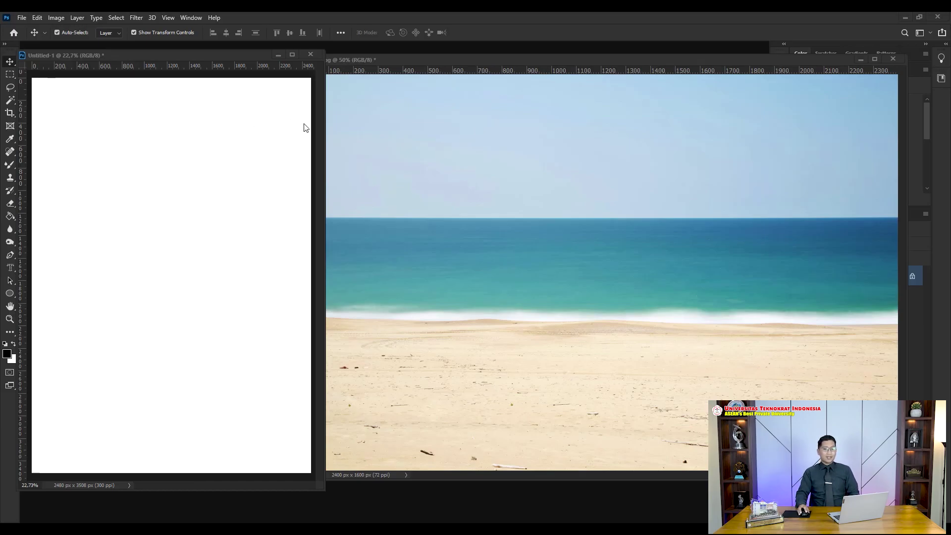
Step: Place the beach photo window in front of the blank document and show the Type tool variants
left_click_drag(243, 57, 247, 66)
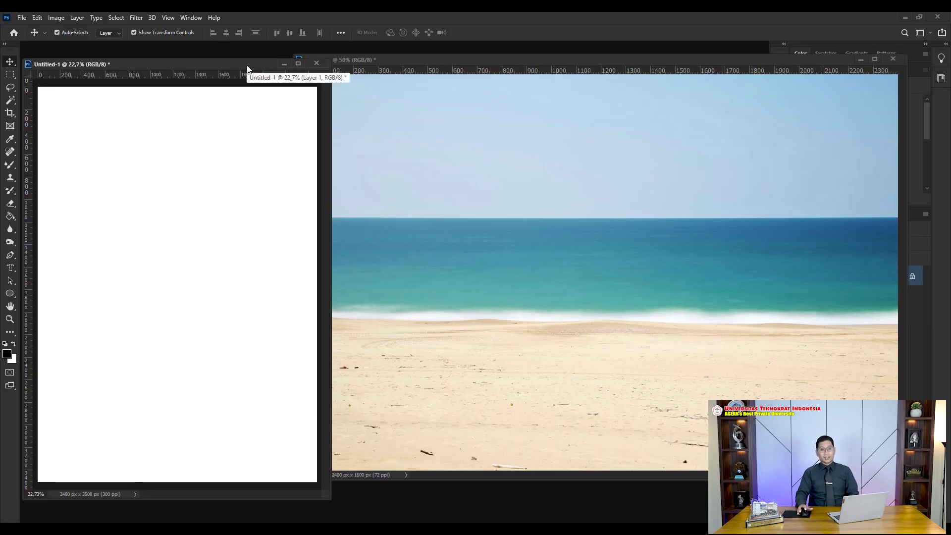
left_click_drag(448, 58, 460, 69)
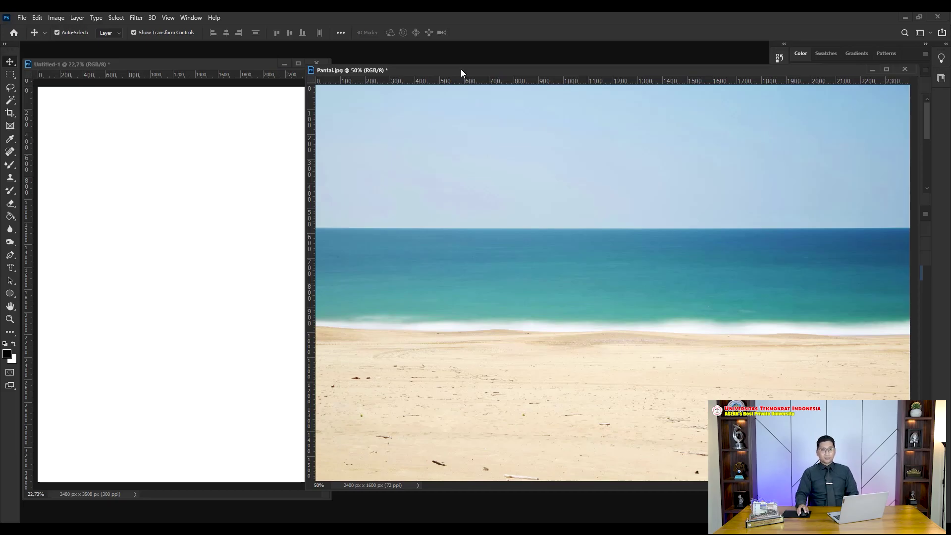
mouse_move(461, 69)
left_mouse_down()
mouse_move(433, 72)
mouse_move(449, 73)
left_mouse_up()
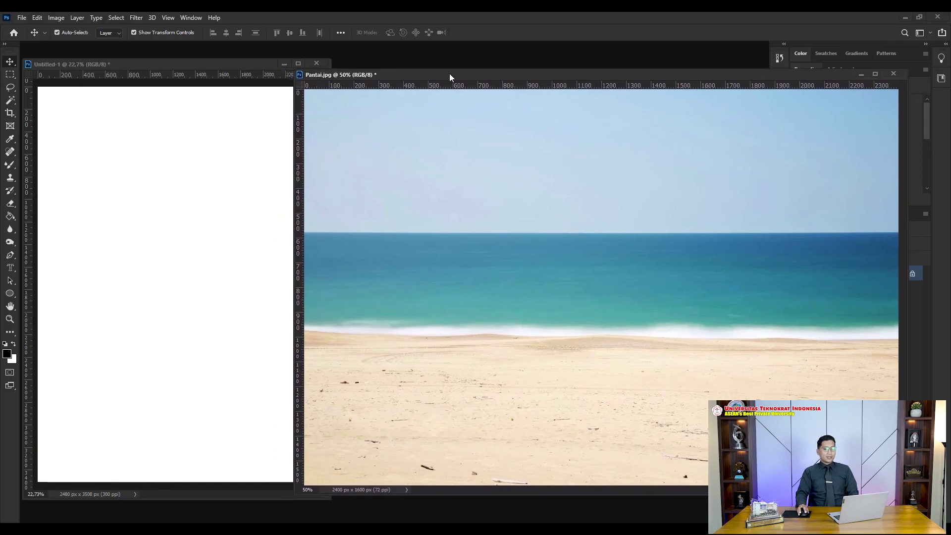
mouse_move(450, 73)
left_mouse_down()
mouse_move(448, 65)
mouse_move(447, 73)
left_mouse_up()
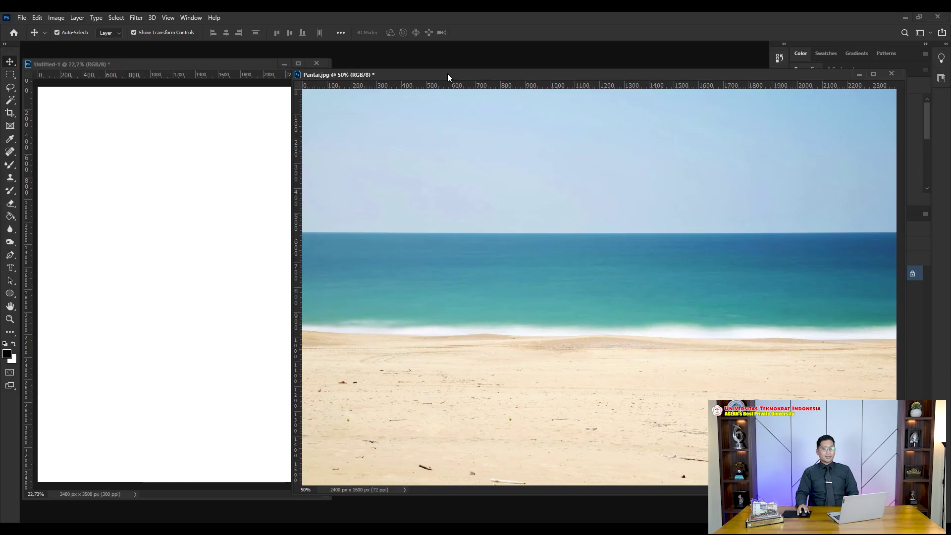
left_click(11, 269)
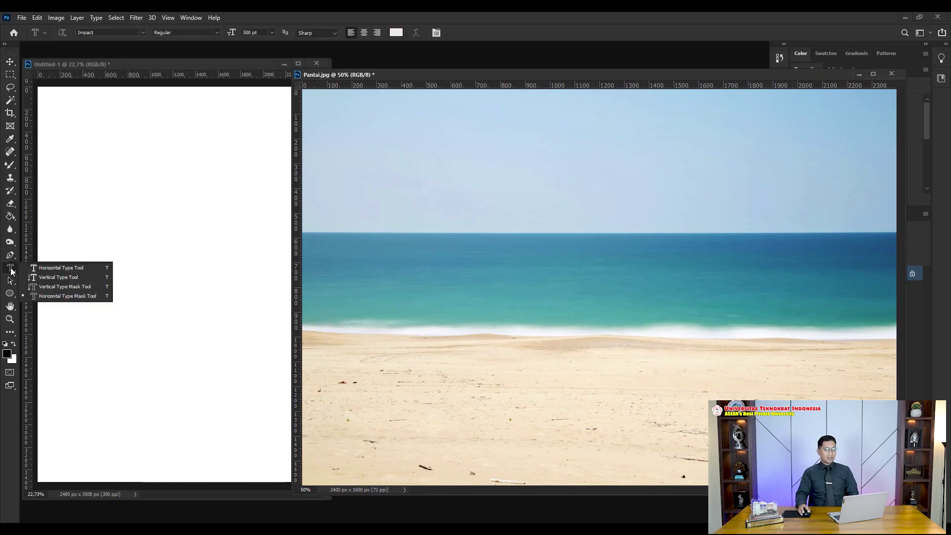
Step: Start Horizontal Type Mask text on the beach photo and shift the placeholder text left
left_click(45, 296)
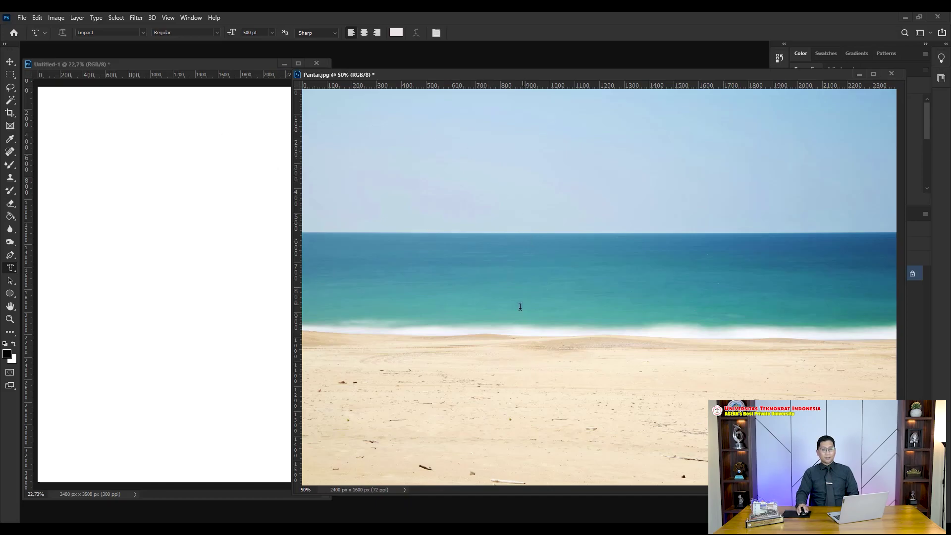
left_click(471, 362)
left_click_drag(570, 195, 484, 195)
left_click_drag(558, 171, 530, 172)
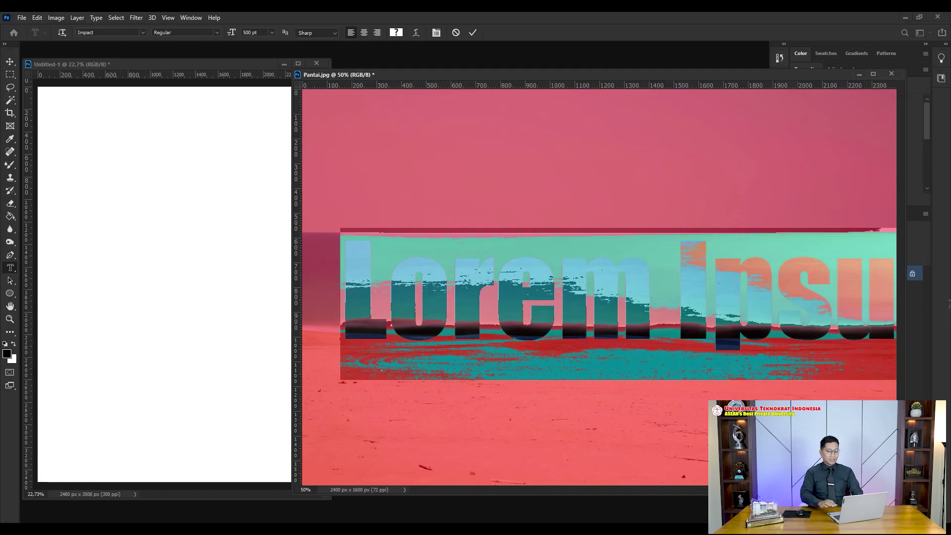
Step: Replace the placeholder with PANTAI and move it right and down across the shoreline
type("PAN")
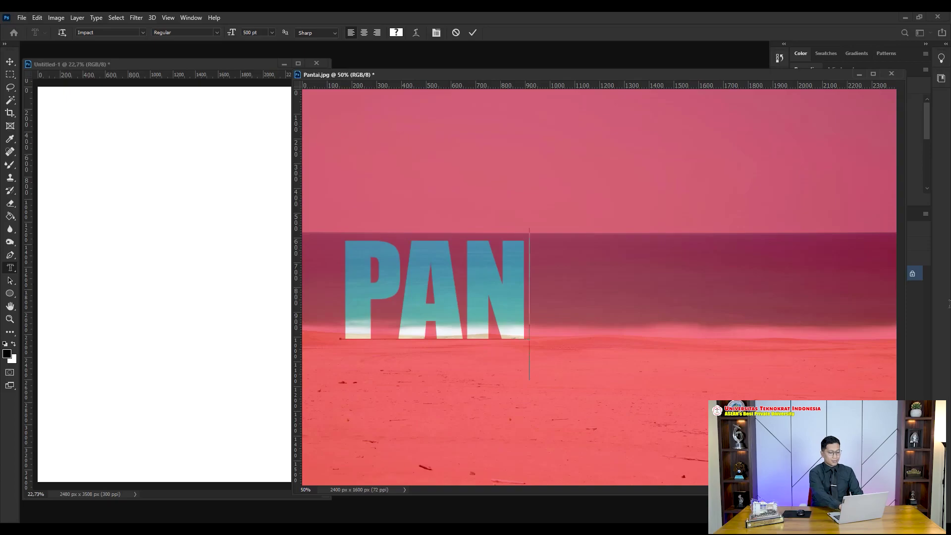
type("TAI")
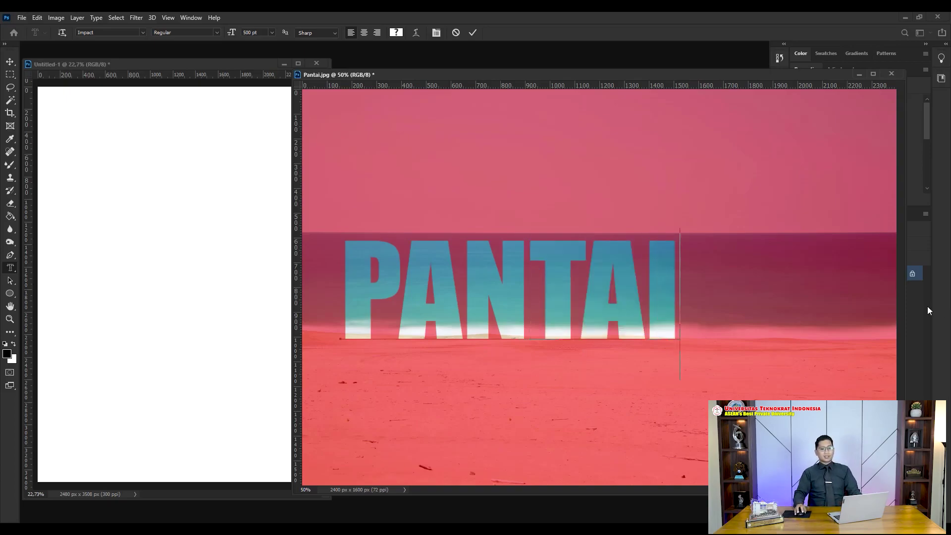
left_click_drag(540, 176, 567, 195)
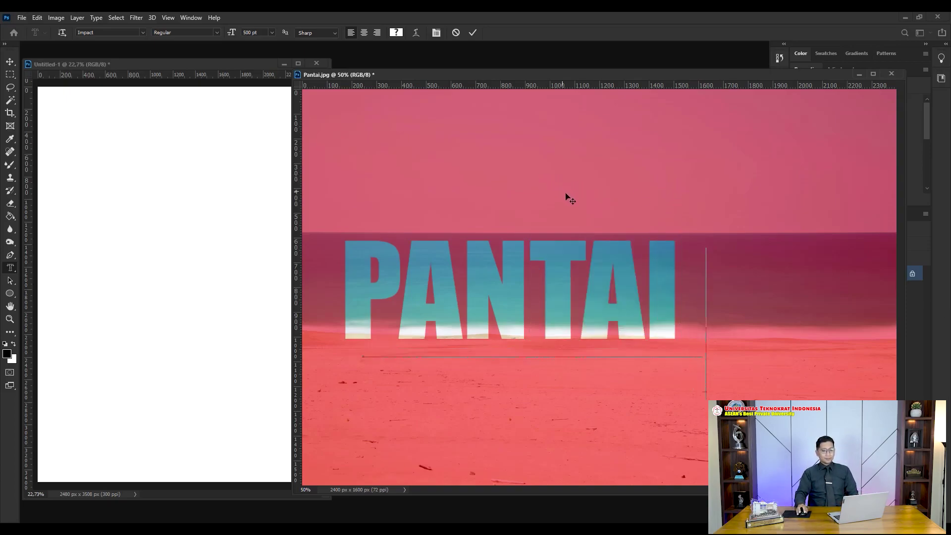
left_click_drag(538, 168, 584, 191)
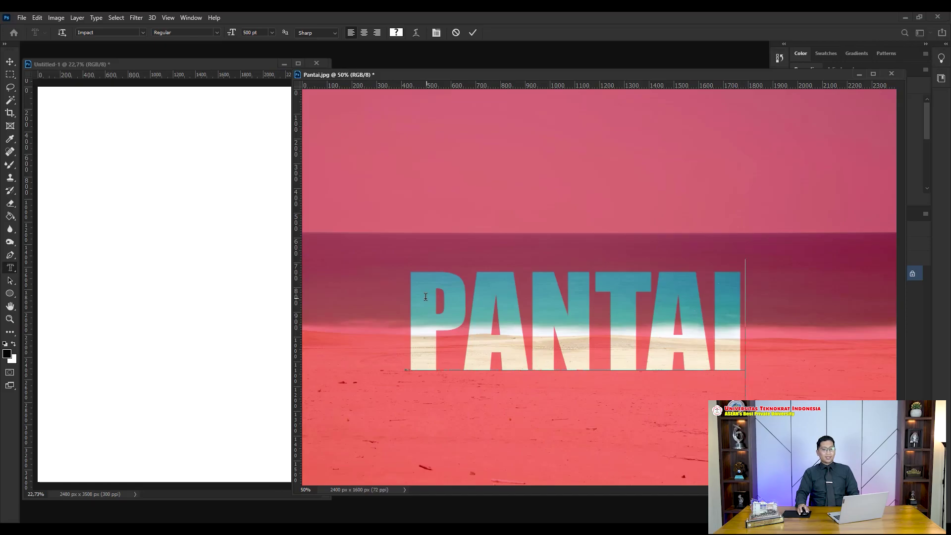
left_click_drag(420, 294, 734, 312)
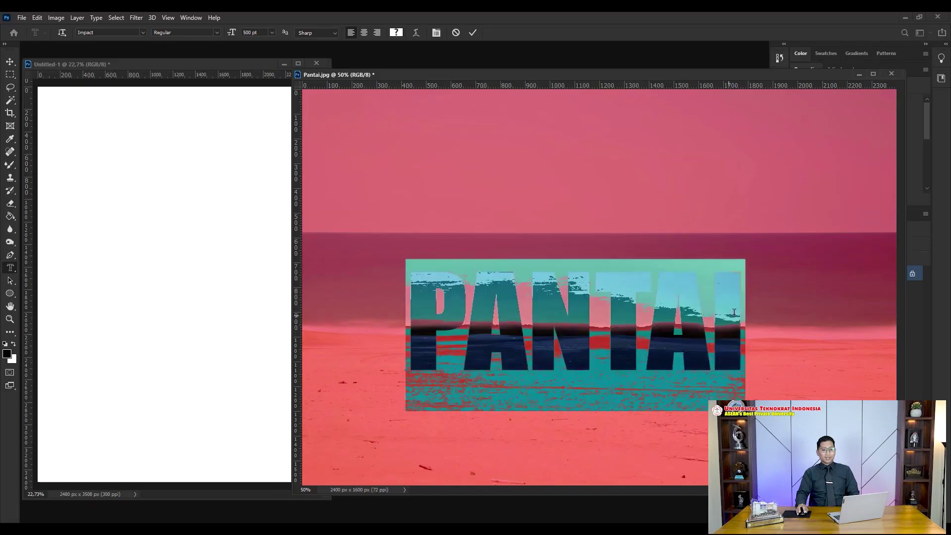
Step: Nudge the PANTAI mask slightly right of centre and commit it as a letter-shaped selection
left_click(734, 312)
left_click_drag(414, 307, 741, 308)
left_click(466, 317)
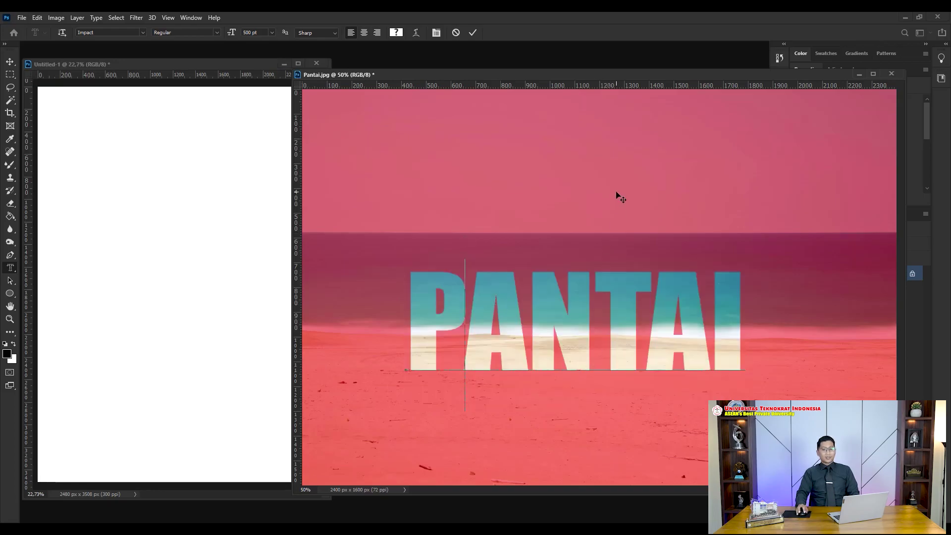
mouse_move(616, 191)
left_mouse_down()
mouse_move(628, 208)
mouse_move(639, 195)
mouse_move(629, 191)
left_mouse_up()
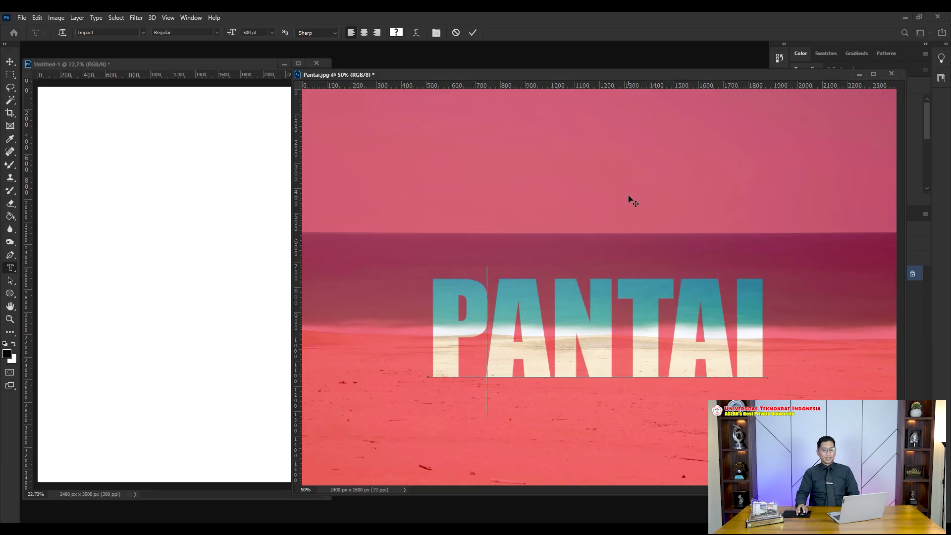
left_click_drag(629, 197, 628, 191)
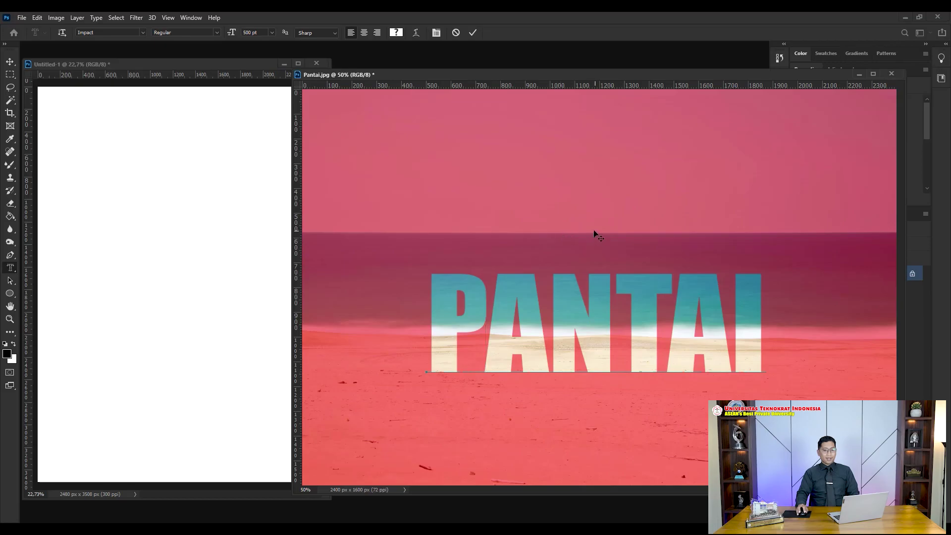
left_click_drag(588, 233, 591, 232)
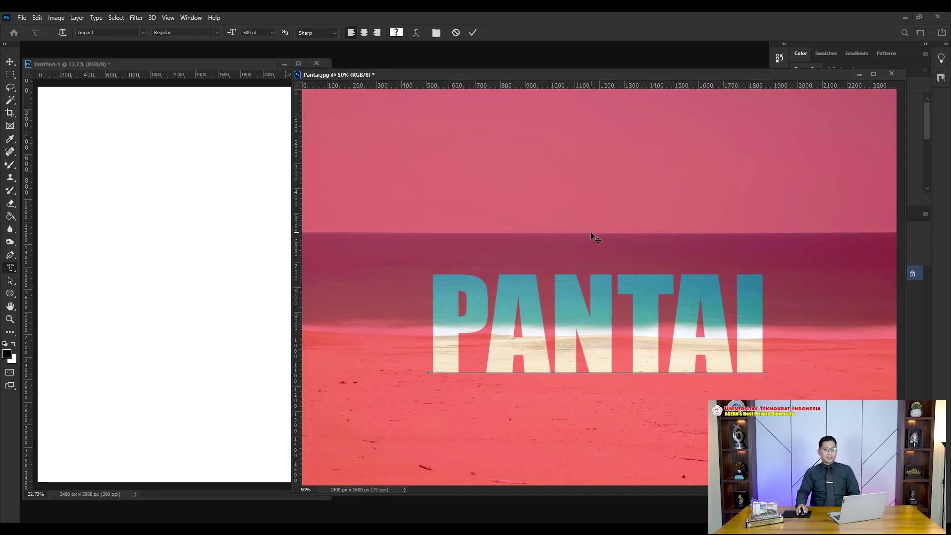
left_click(10, 62)
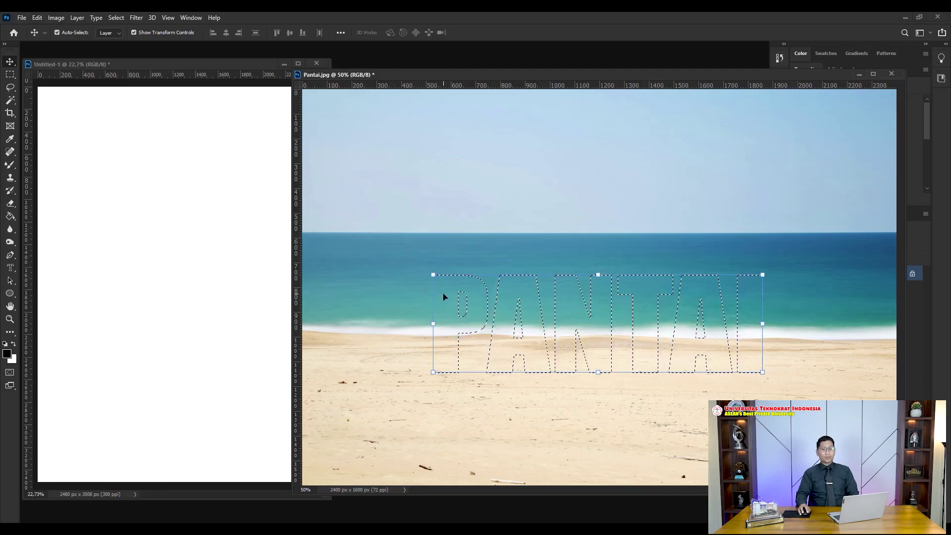
Step: Drag the PANTAI-shaped beach cutout onto the blank Untitled-1 canvas as Layer 1
left_click_drag(443, 301, 97, 176)
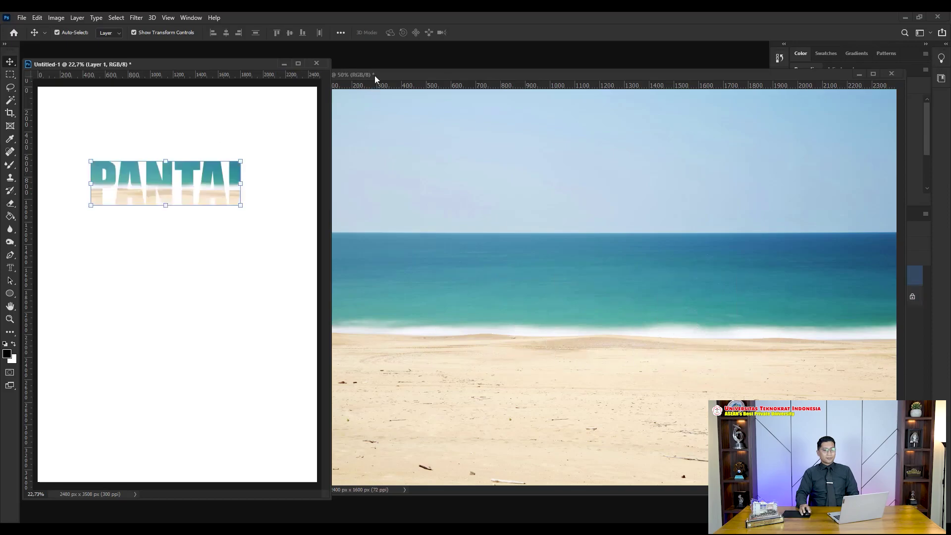
Step: Centre the Untitled-1 window, lower the PANTAI cutout, and minimize it to reveal the beach photo
left_click_drag(245, 64, 457, 60)
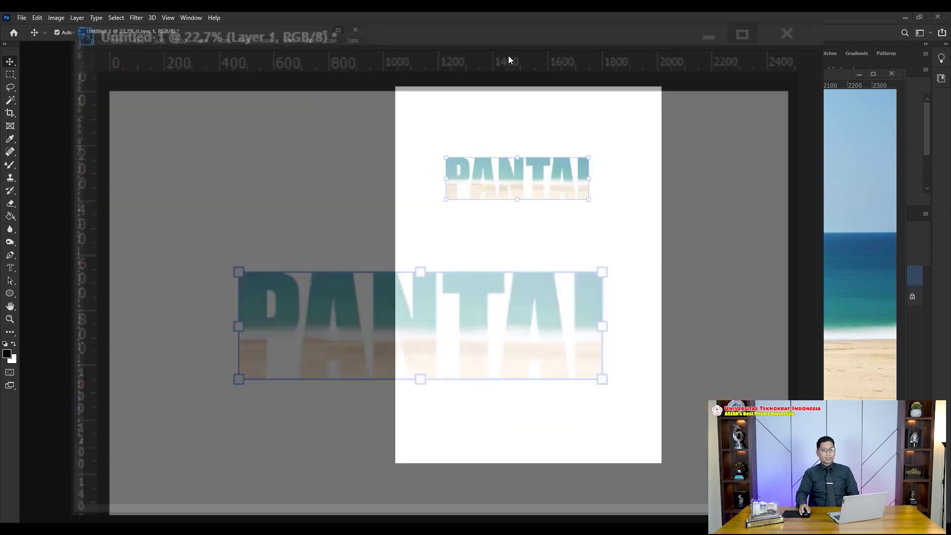
left_click_drag(570, 177, 518, 212)
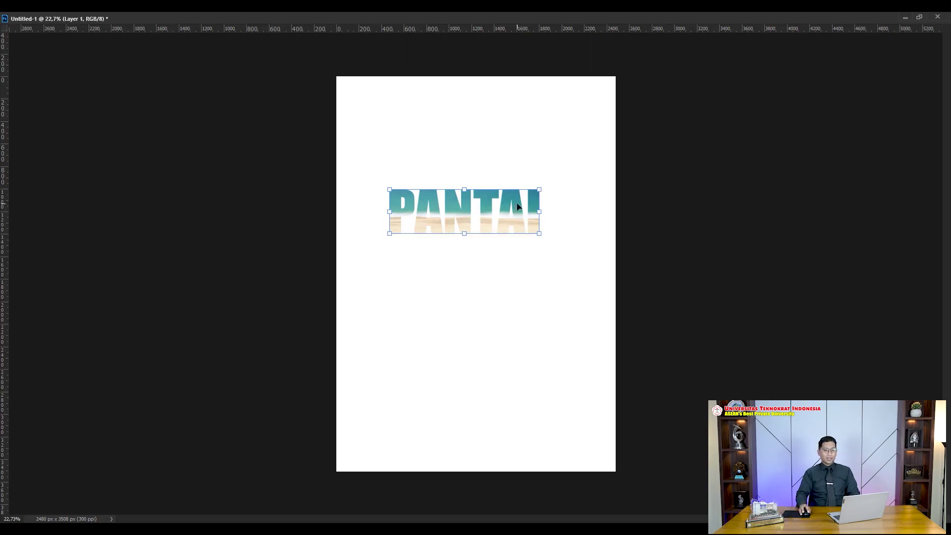
left_click(905, 18)
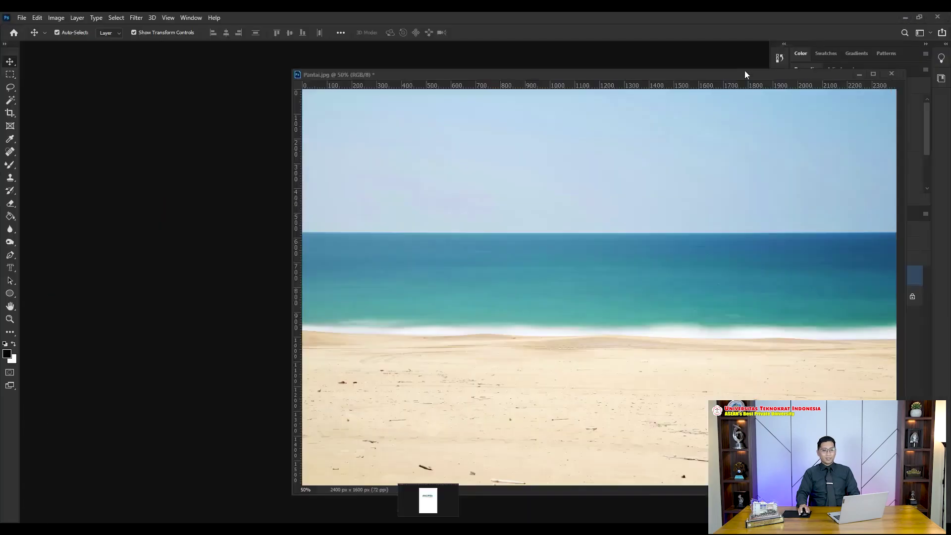
Step: Open Hutan.jpg from the Contoh Masking Text folder as a separate floating window
left_click_drag(662, 75, 669, 76)
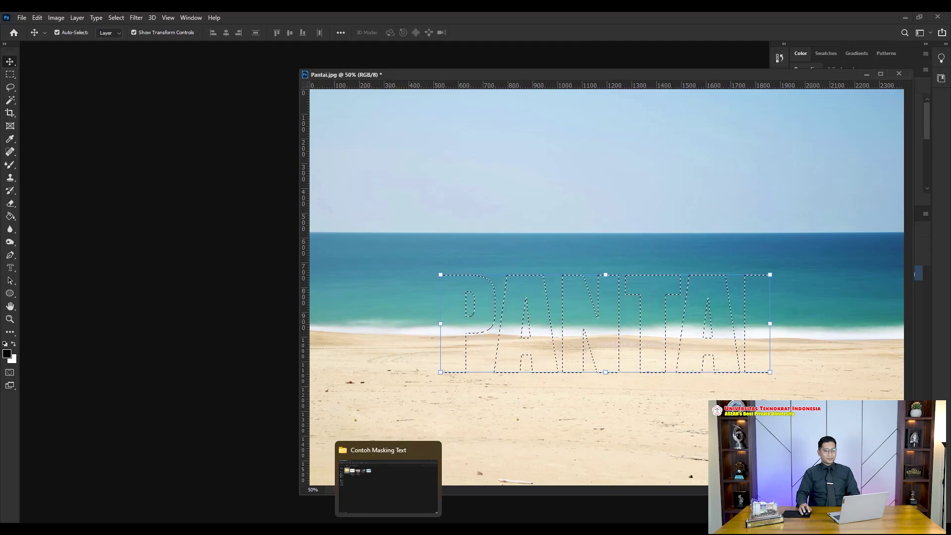
left_click(388, 482)
left_click_drag(239, 130, 123, 141)
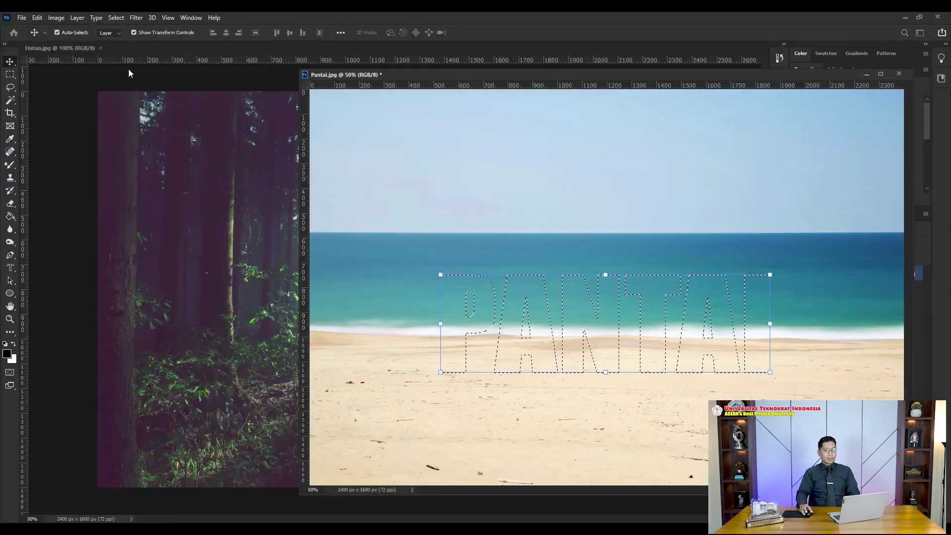
left_click(72, 80)
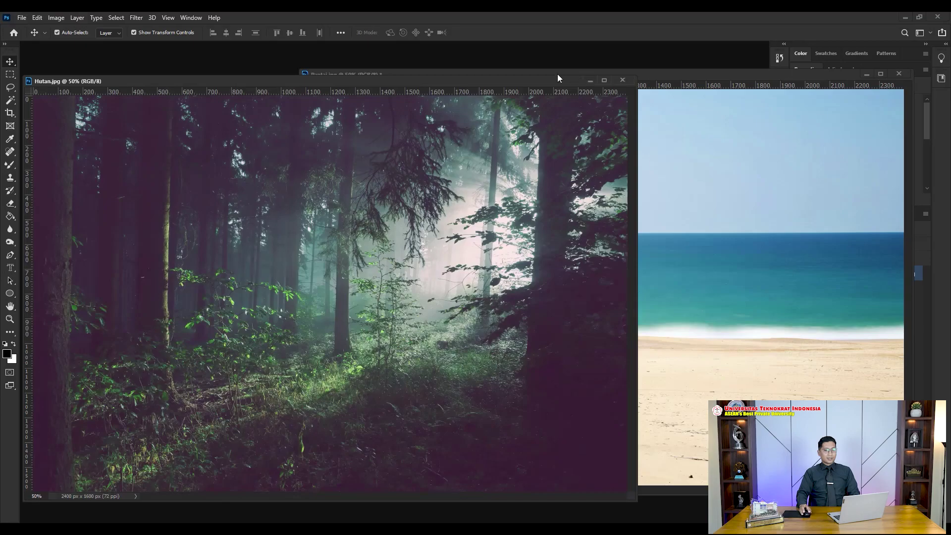
left_click_drag(509, 81, 518, 66)
Step: Bring the beach photo back in front and shift it left, keeping its PANTAI selection
left_click_drag(709, 77, 728, 76)
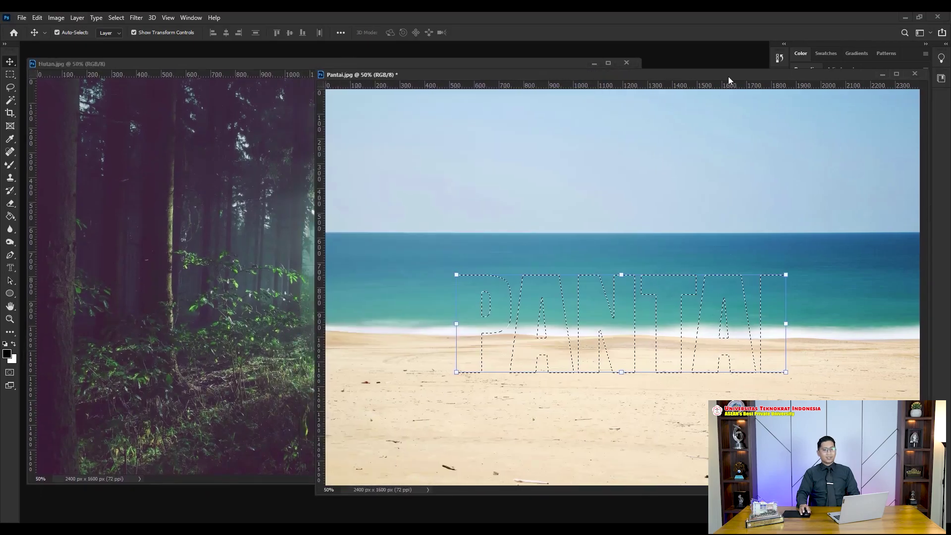
key("ctrl")
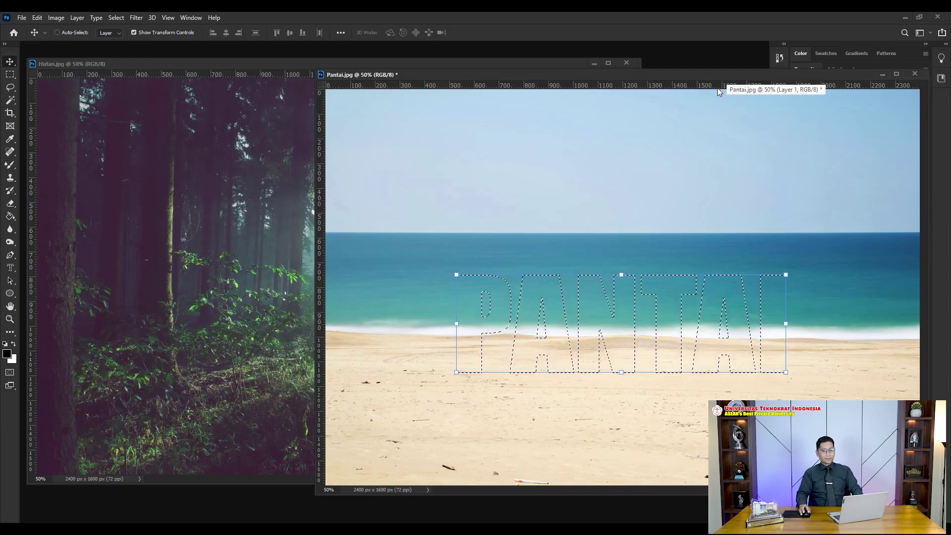
mouse_move(716, 76)
left_mouse_down()
mouse_move(723, 67)
mouse_move(713, 76)
left_mouse_up()
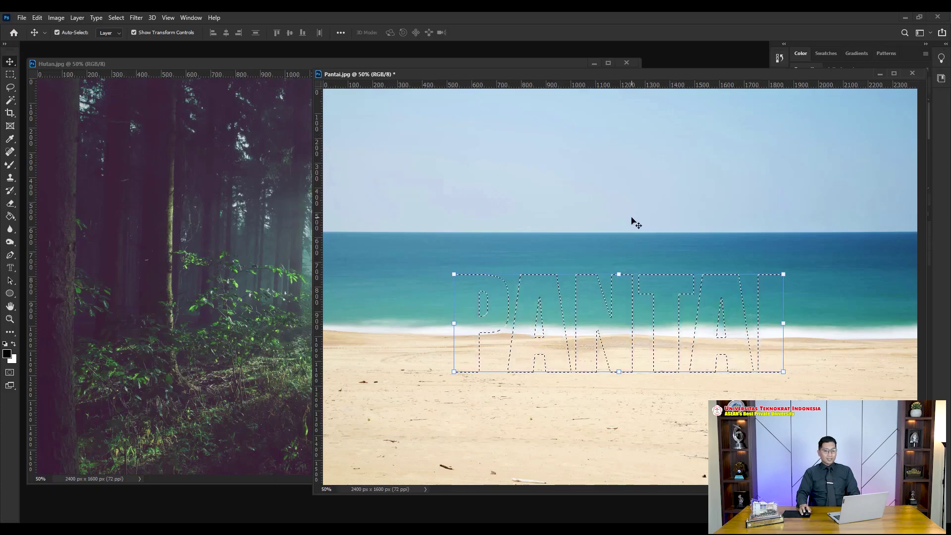
left_click_drag(674, 72, 558, 104)
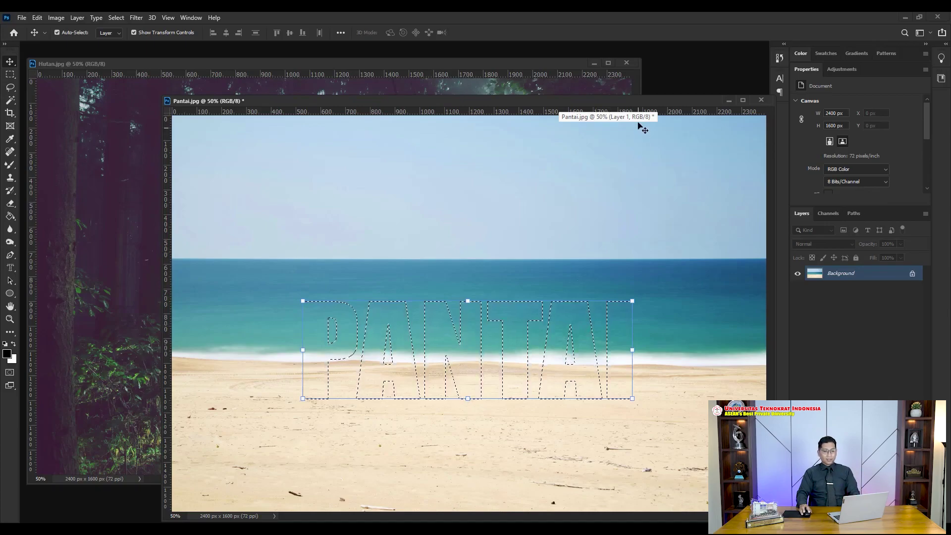
left_click_drag(651, 100, 641, 100)
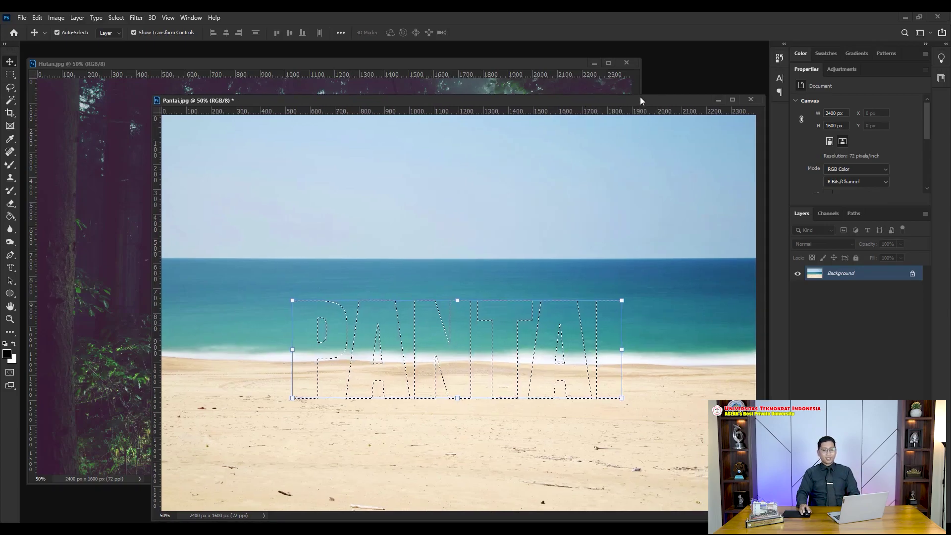
Step: Unlock the Background into Layer 0, delete the PANTAI letter area, and deselect
left_click(913, 275)
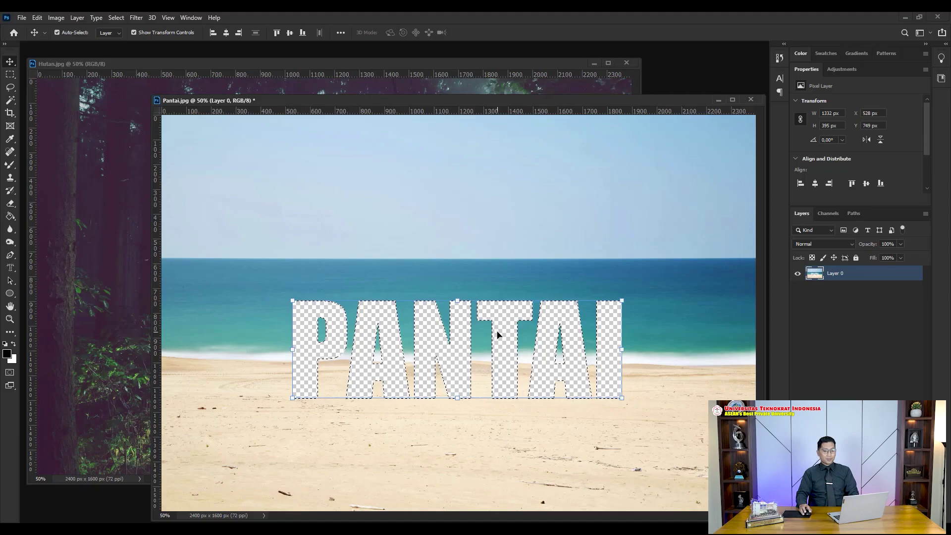
key("ctrl")
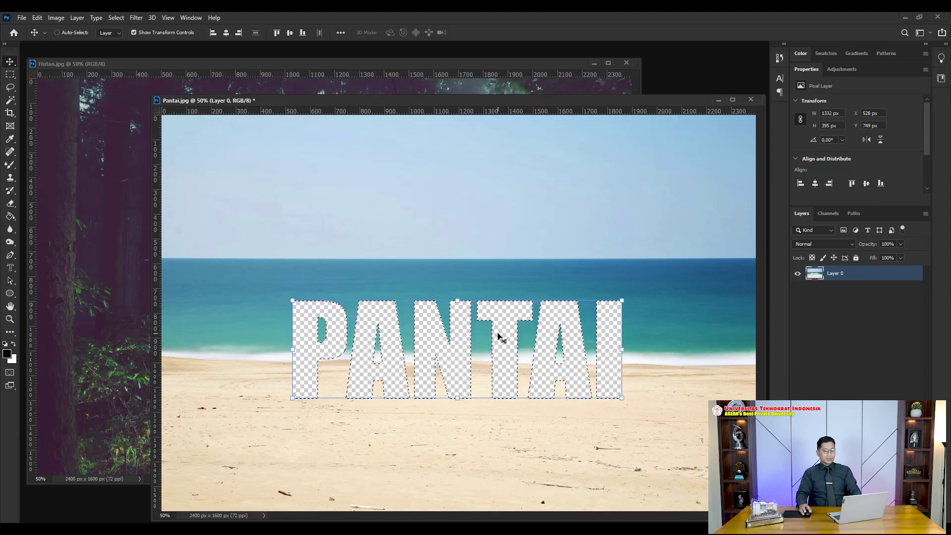
key("ctrl+d")
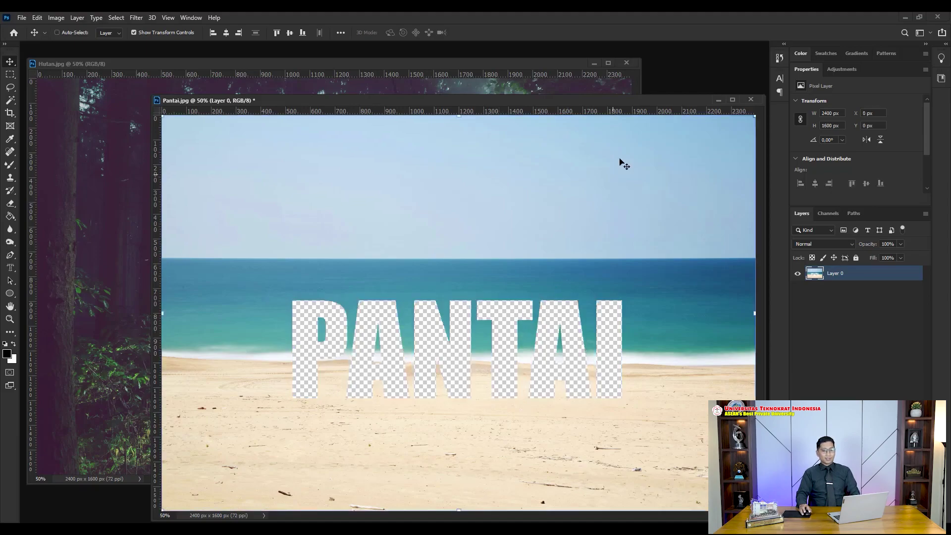
left_click_drag(617, 102, 739, 105)
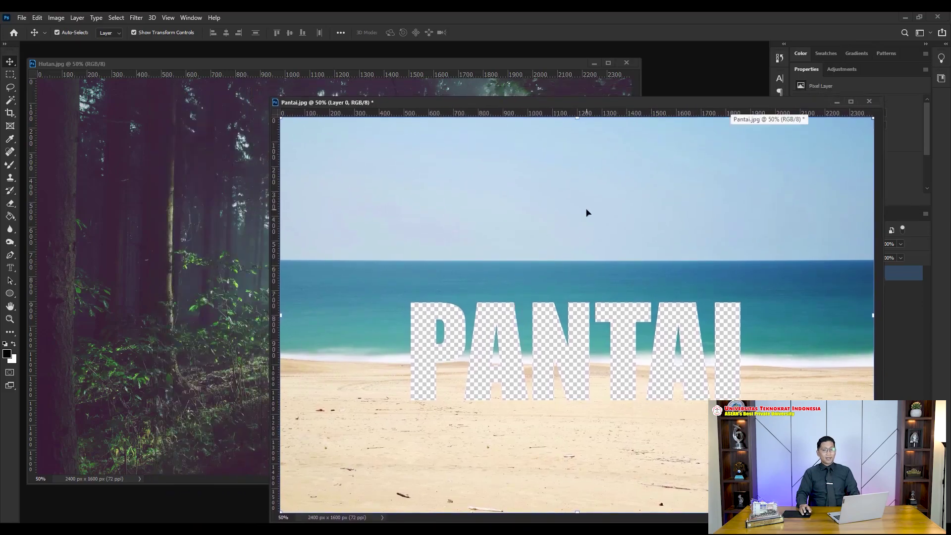
Step: Copy the cut-out beach layer into Hutan.jpg and enlarge it to cover the forest canvas
left_click_drag(595, 225, 369, 170)
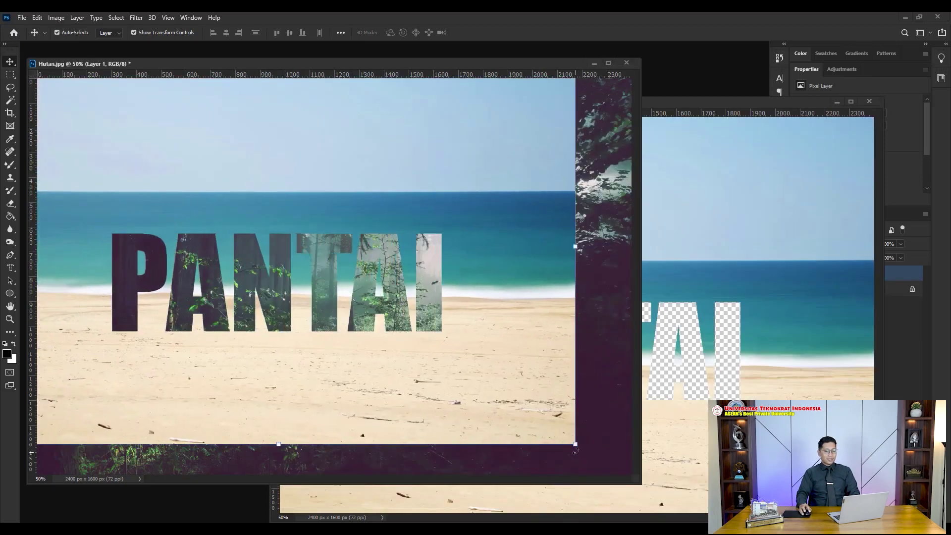
left_click_drag(575, 448, 638, 505)
key("Return")
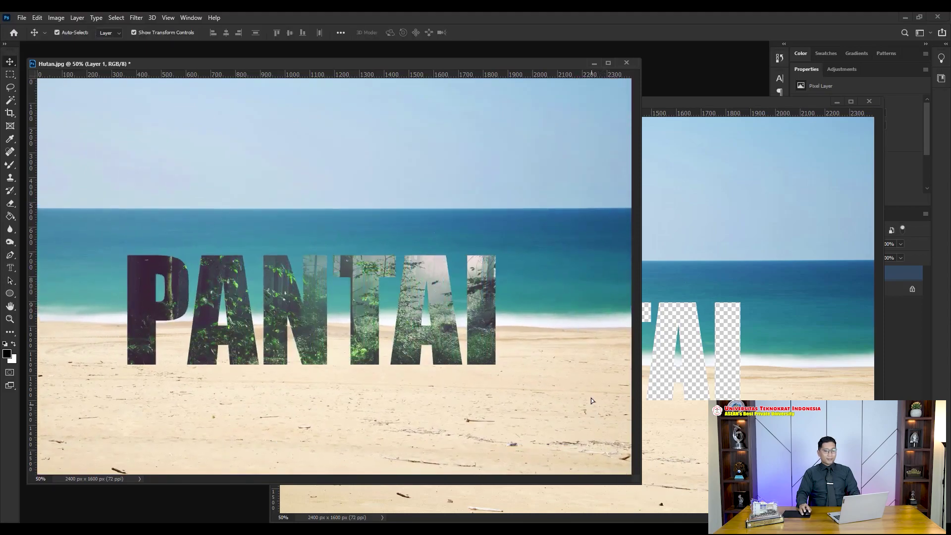
mouse_move(590, 398)
left_mouse_down()
mouse_move(594, 371)
mouse_move(593, 404)
left_mouse_up()
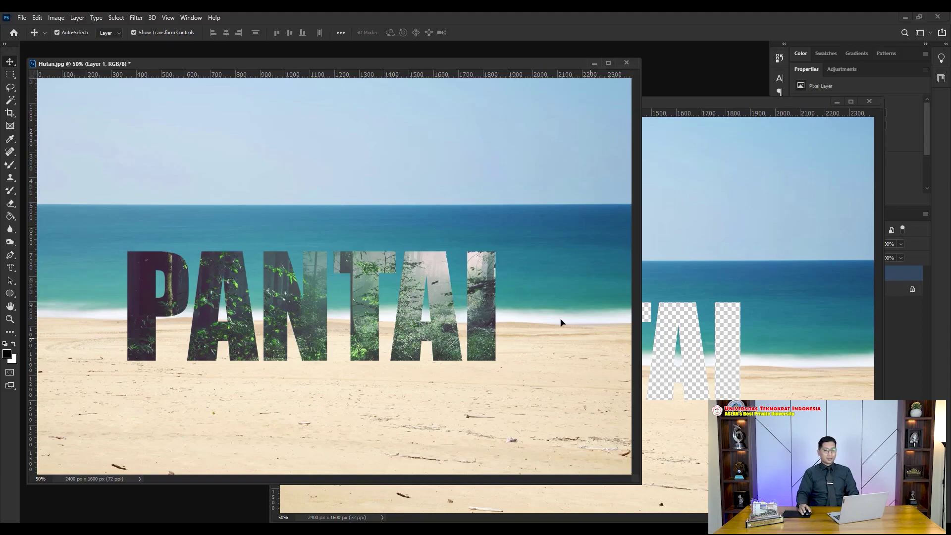
left_click(487, 284)
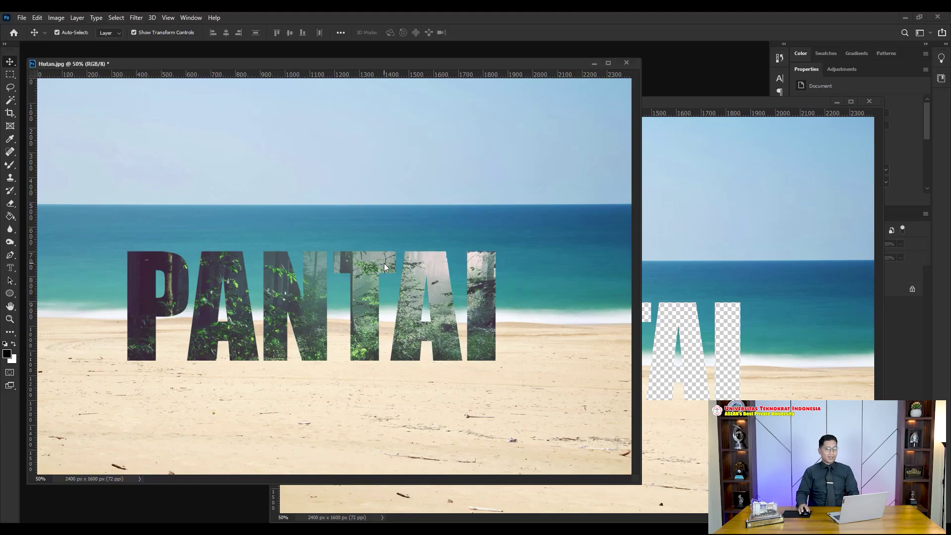
left_click_drag(442, 169, 443, 191)
Step: Delete the beach layer from Hutan.jpg and close Pantai.jpg without saving
key("Delete")
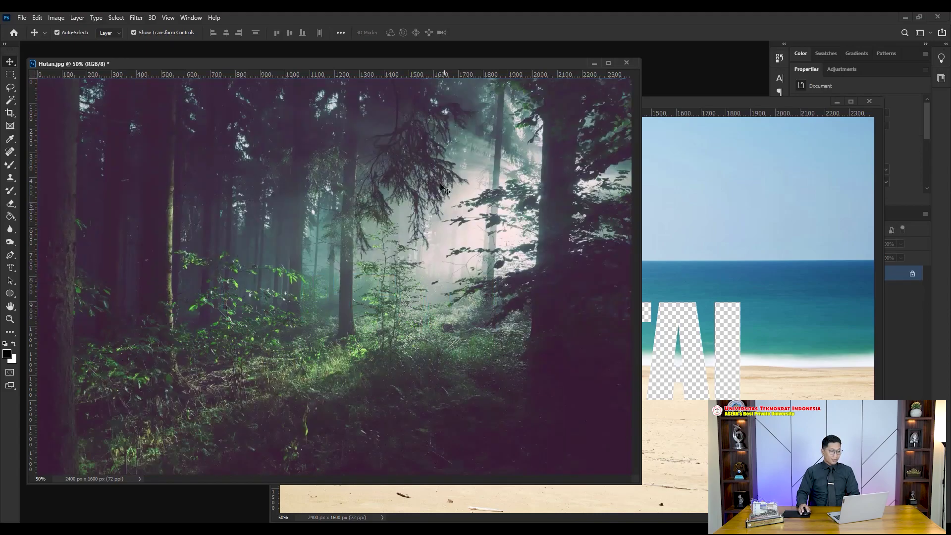
left_click(766, 104)
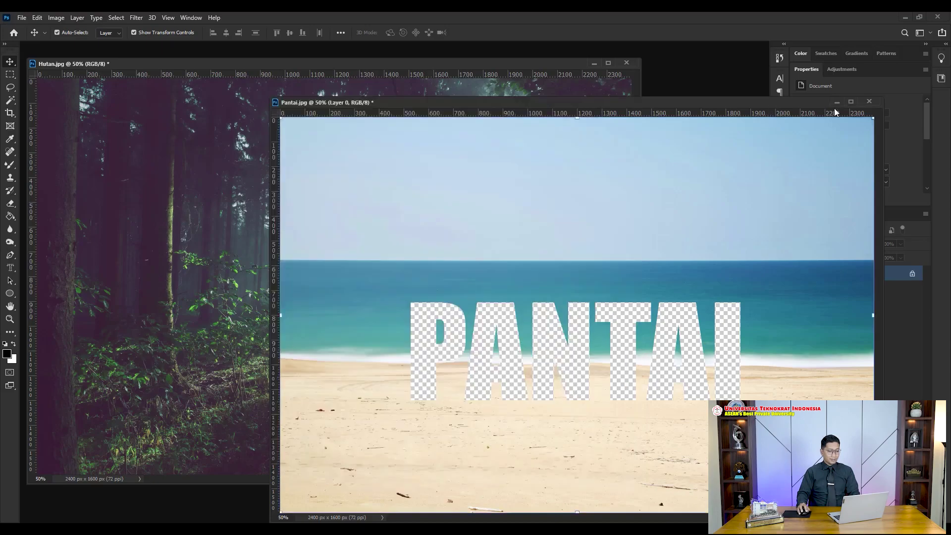
left_click(875, 102)
left_click(478, 207)
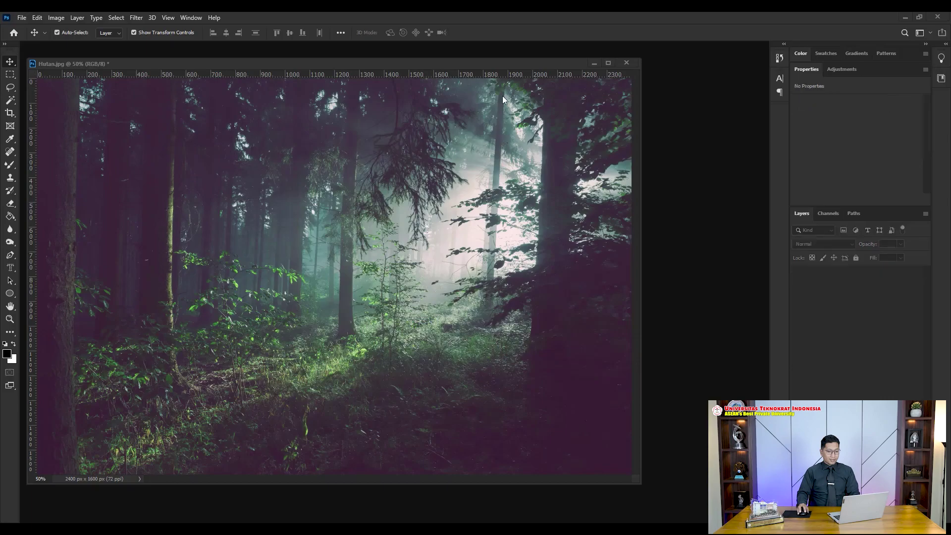
Step: Move the Hutan.jpg window and zoom out to about 41%
left_click_drag(477, 65, 508, 63)
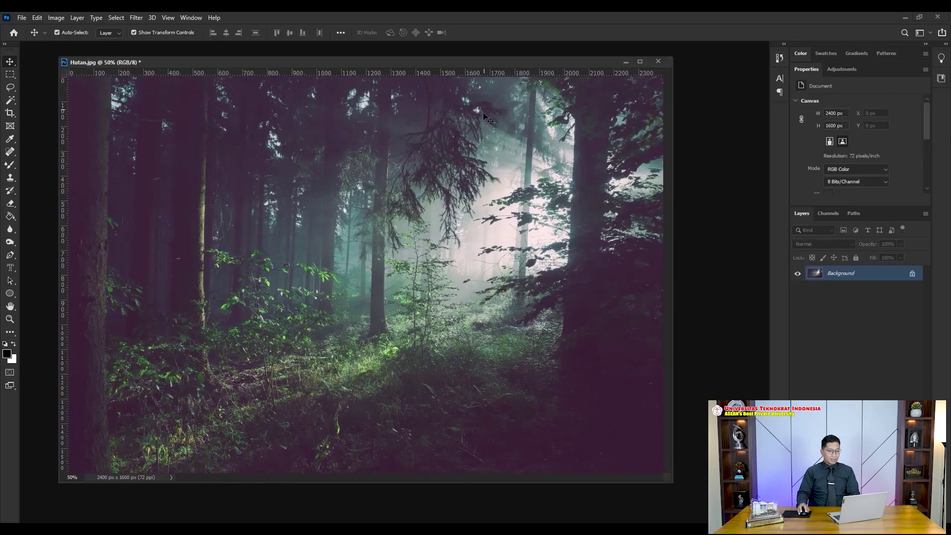
scroll(477, 155, "down", 1, "alt")
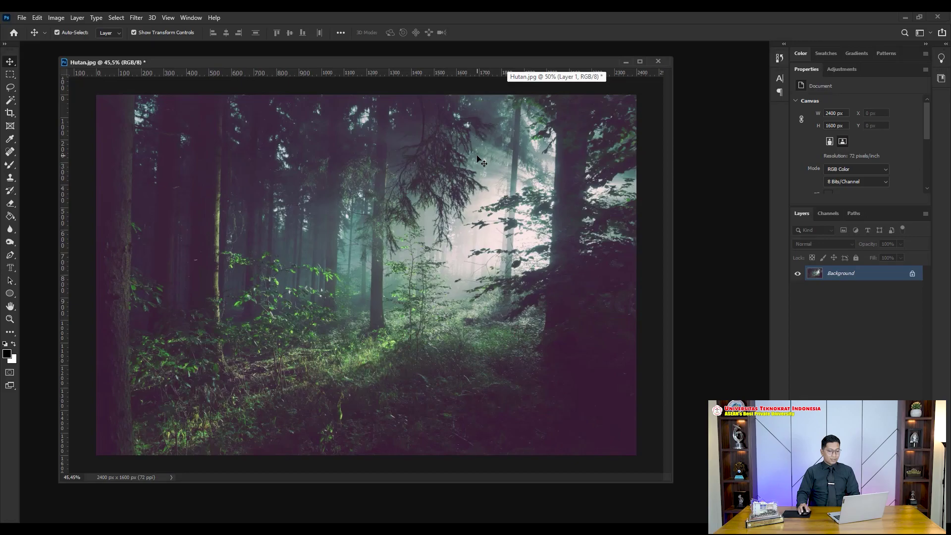
scroll(478, 158, "down", 1, "alt")
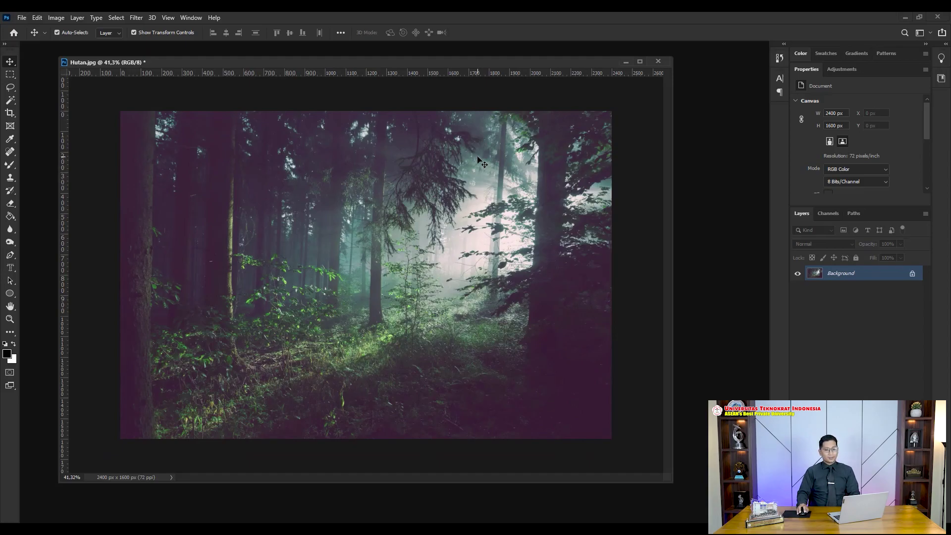
Step: Draw a rectangle over the forest's left side and fill it with sampled green 405944
left_click_drag(13, 299, 43, 285)
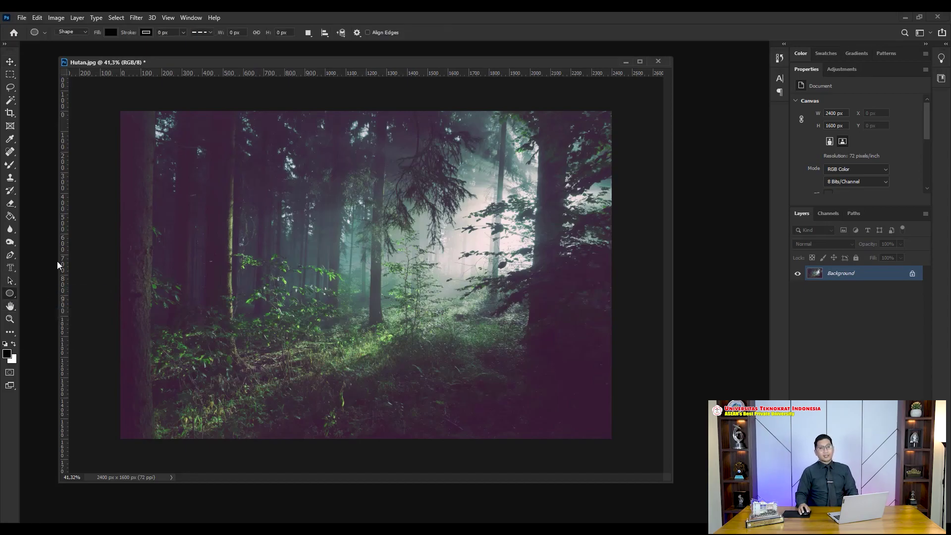
left_click_drag(101, 96, 355, 454)
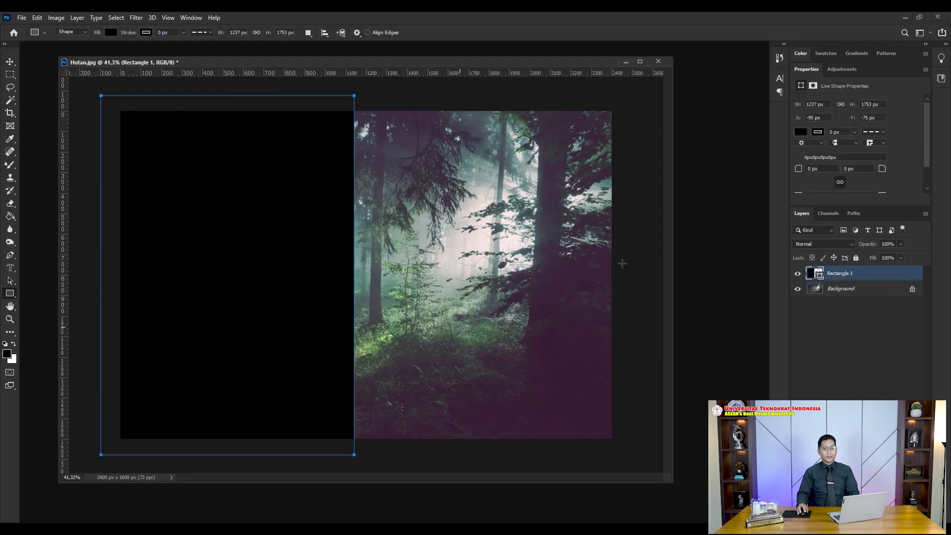
double_click(811, 276)
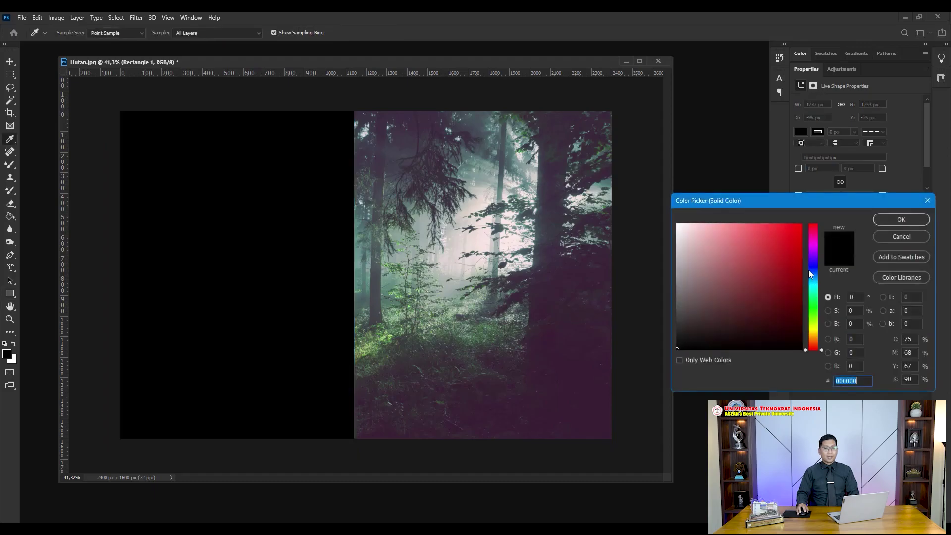
left_click(492, 152)
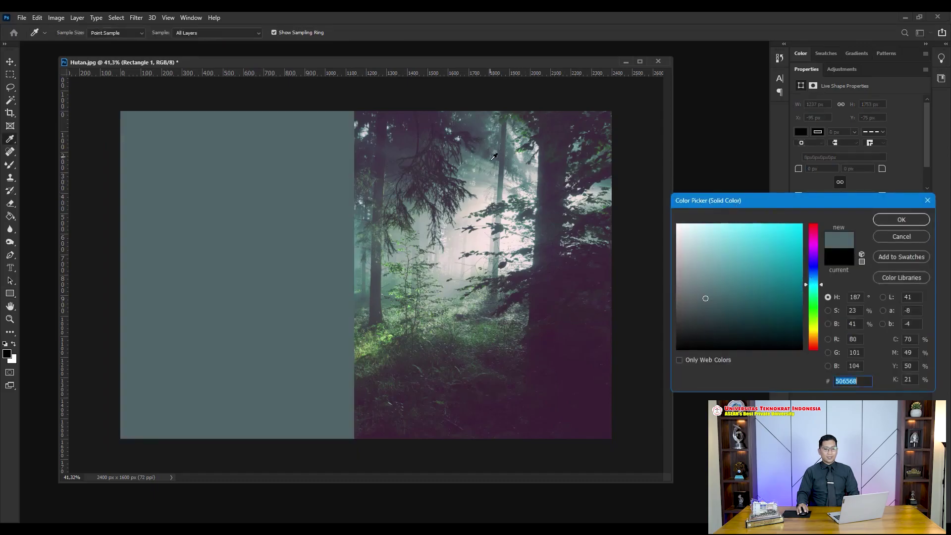
left_click(547, 370)
left_click(437, 359)
left_click(376, 342)
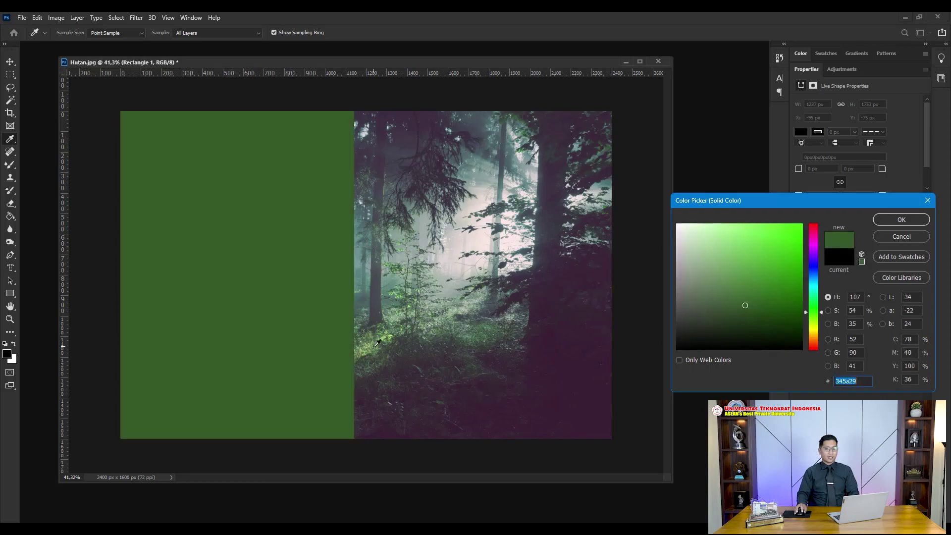
left_click(514, 360)
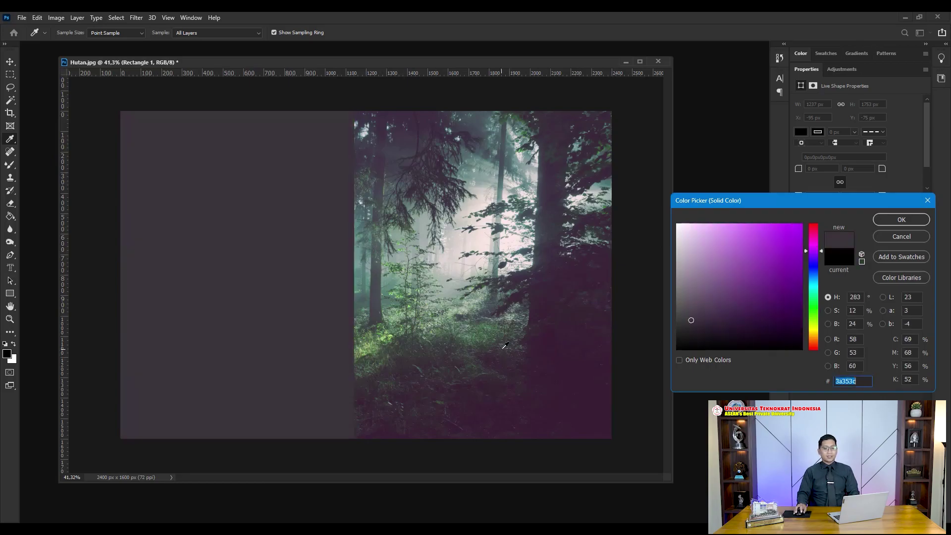
left_click_drag(463, 276, 415, 321)
left_click(414, 332)
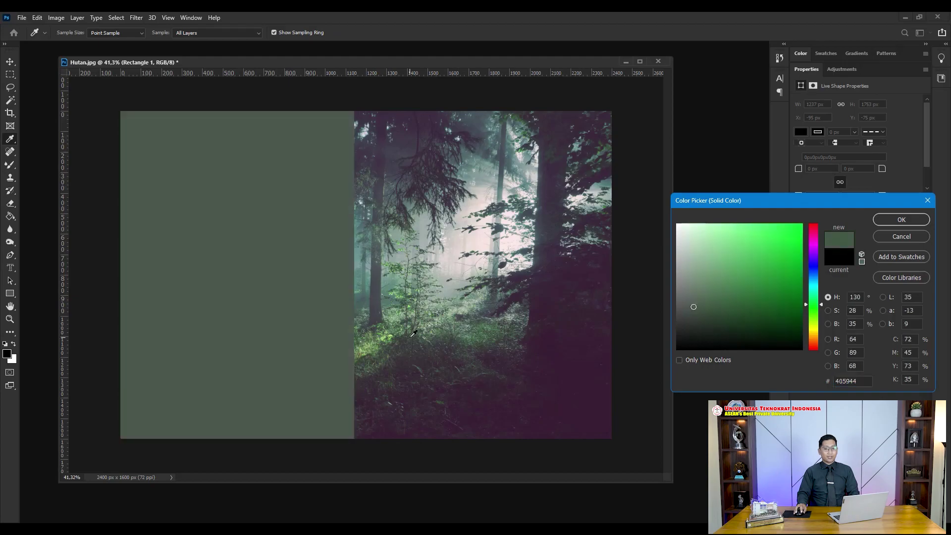
left_click(901, 220)
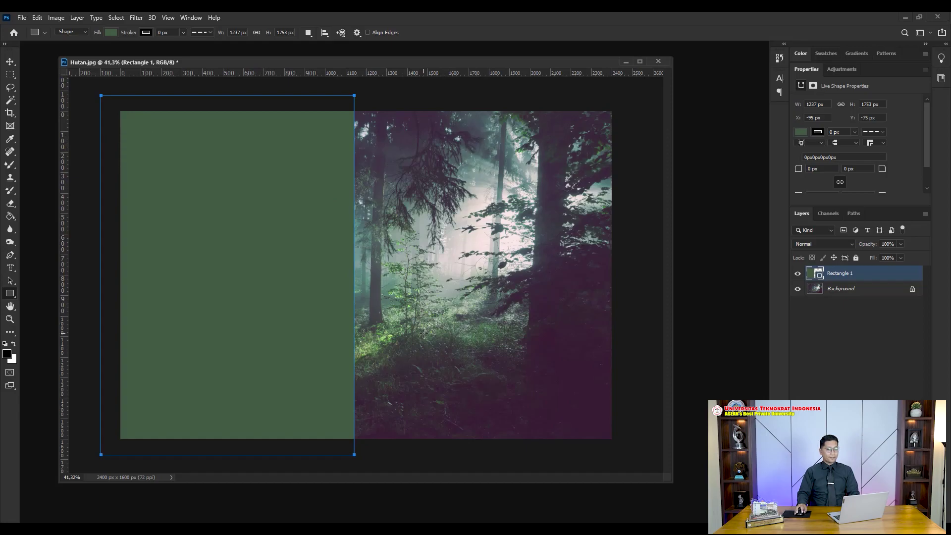
Step: Rasterize Rectangle 1 and start a Horizontal Type Mask on the green panel
right_click(838, 276)
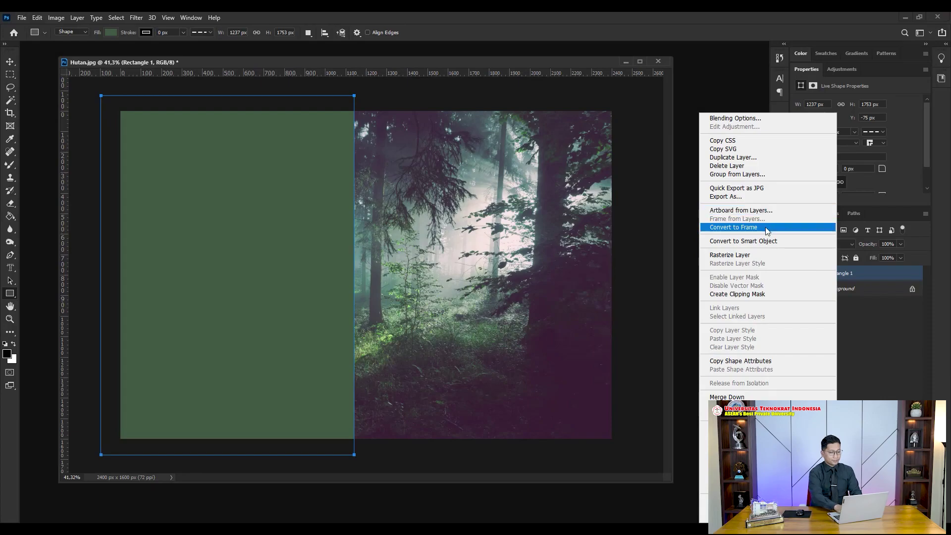
left_click(750, 256)
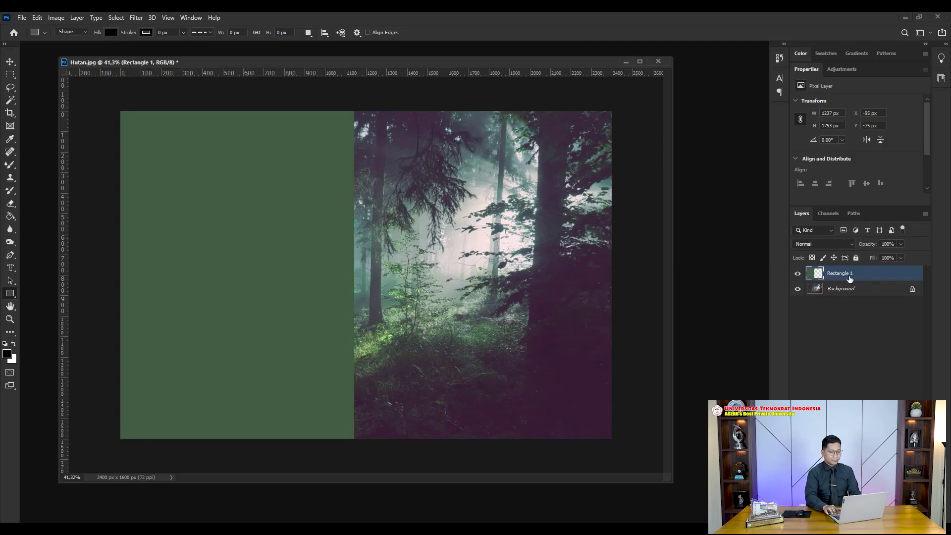
left_click(10, 269)
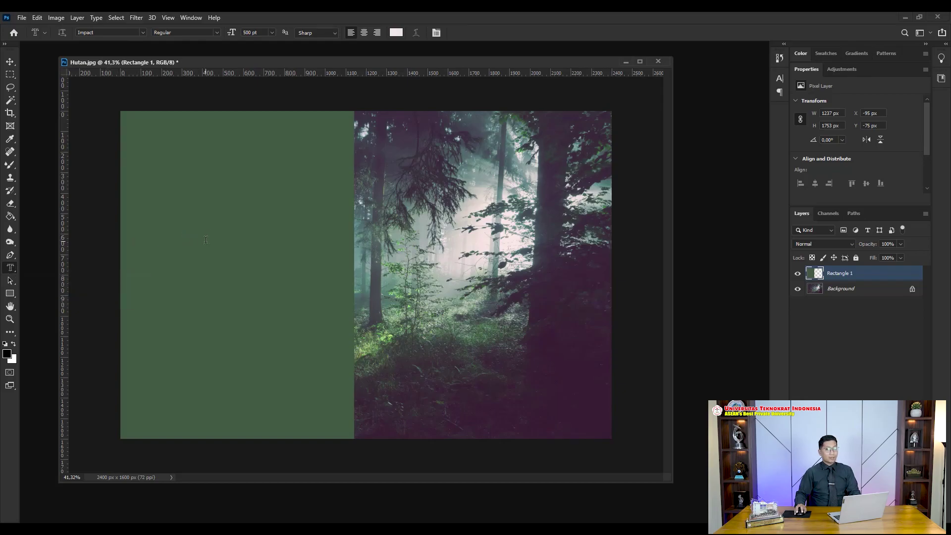
left_click(201, 280)
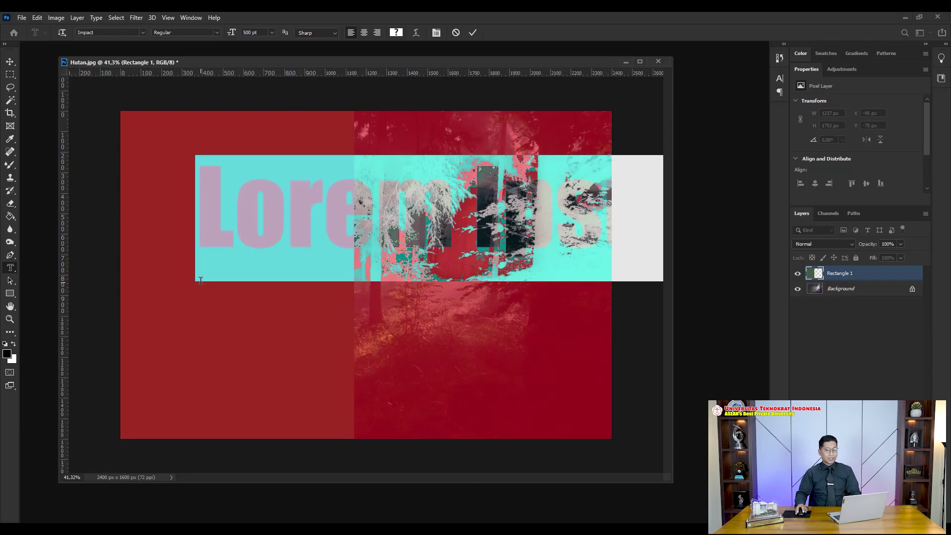
Step: Enter the mask text as capital HUTAN and set it to 350 pt
type("hutan")
key("Left")
key("Left")
key("Left")
key("Left")
key("Left")
key("shift+End")
key("Delete")
key("Caps_Lock")
type("H")
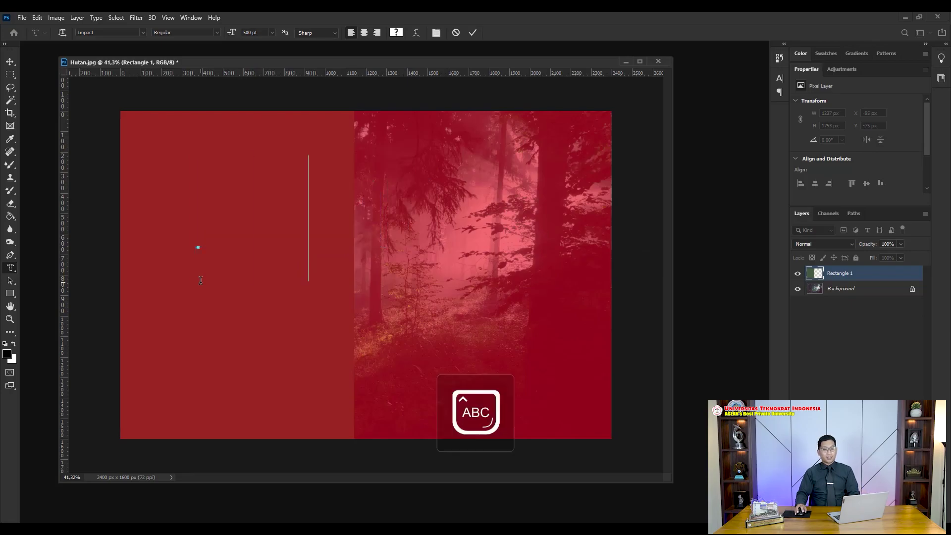
type("UTAN")
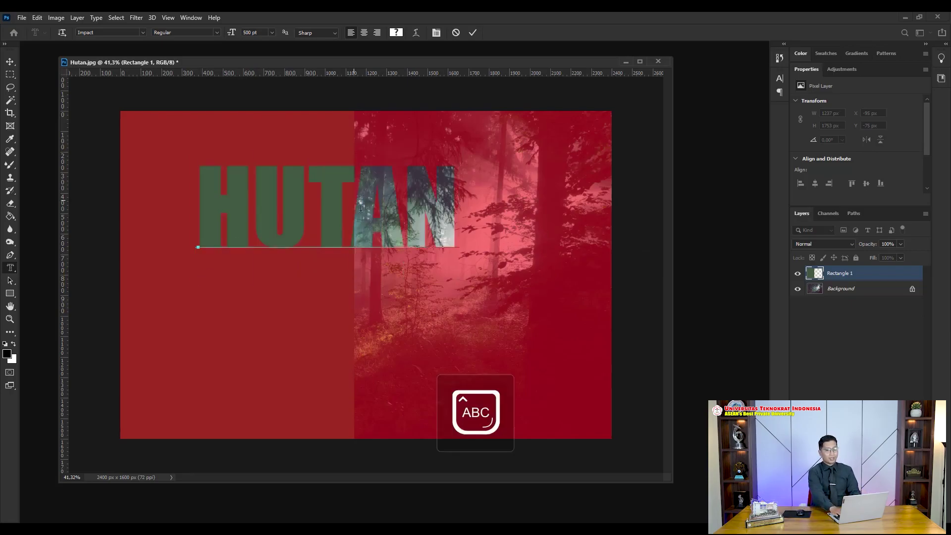
key("ctrl+a")
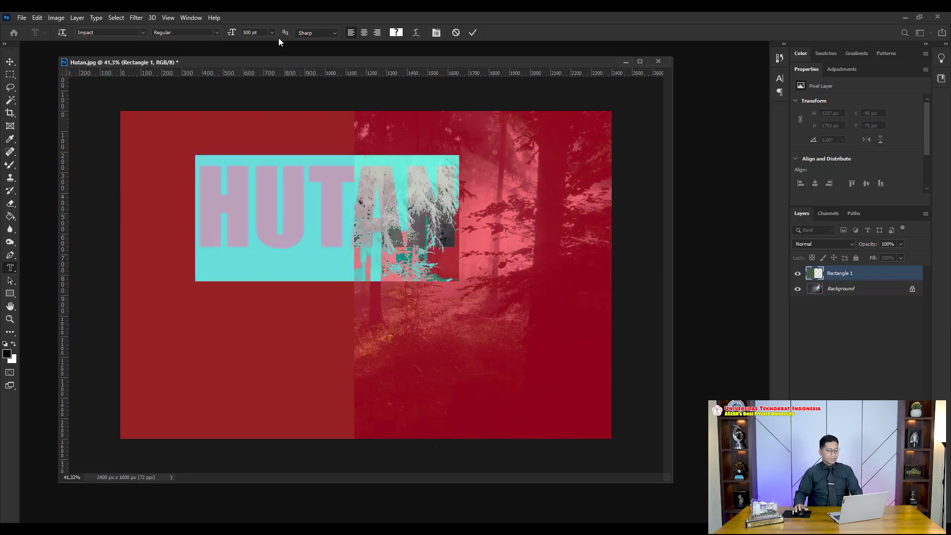
left_click(249, 32)
type("350")
key("Return")
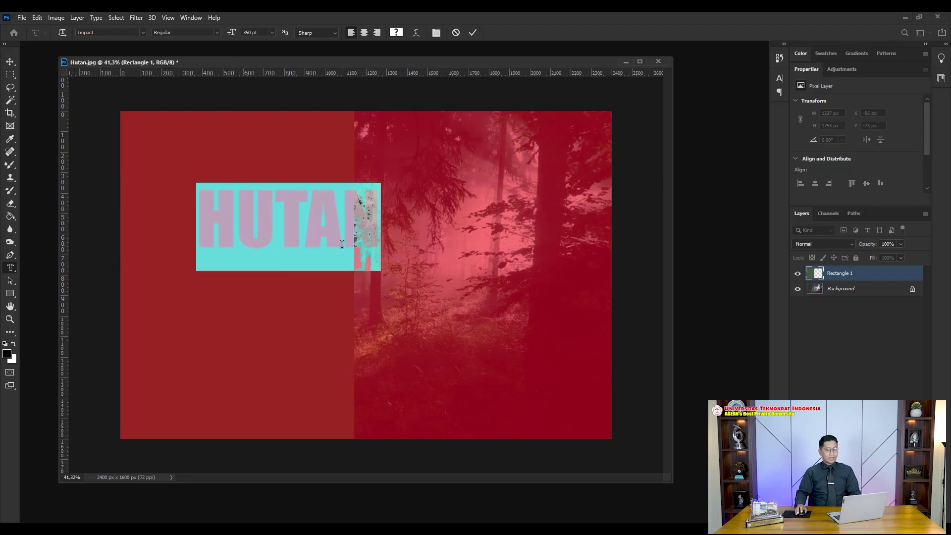
Step: Position the HUTAN mask over the green panel and commit it as a selection
left_click_drag(319, 316, 310, 342)
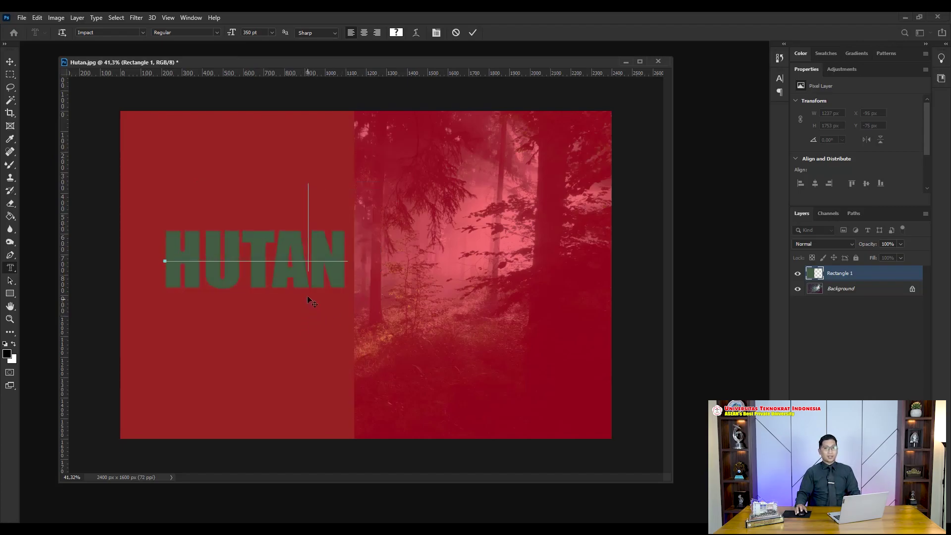
left_click_drag(307, 298, 307, 291)
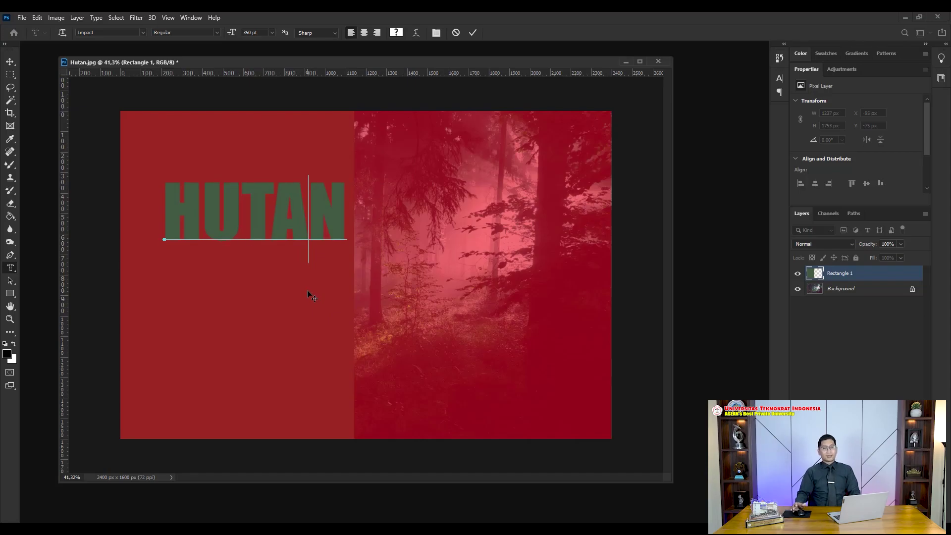
left_click_drag(307, 300, 308, 319)
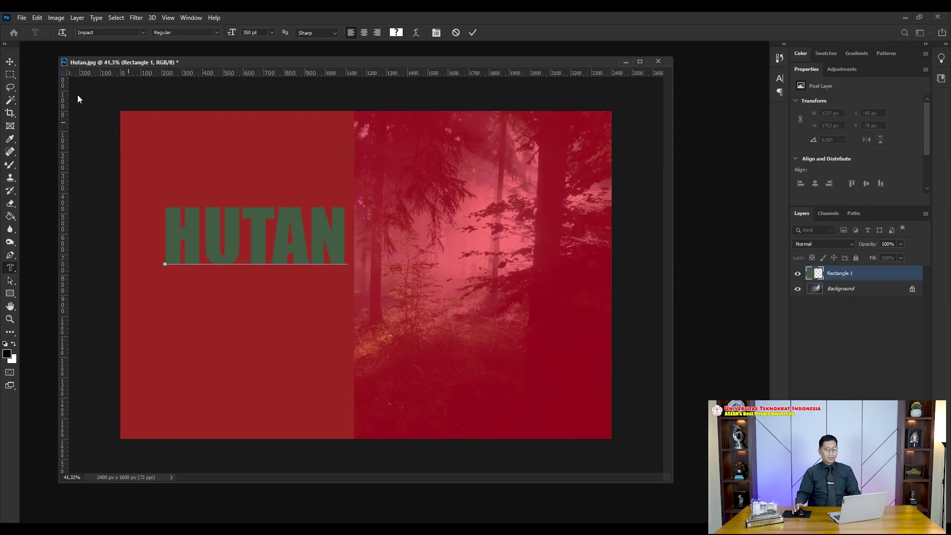
left_click(10, 60)
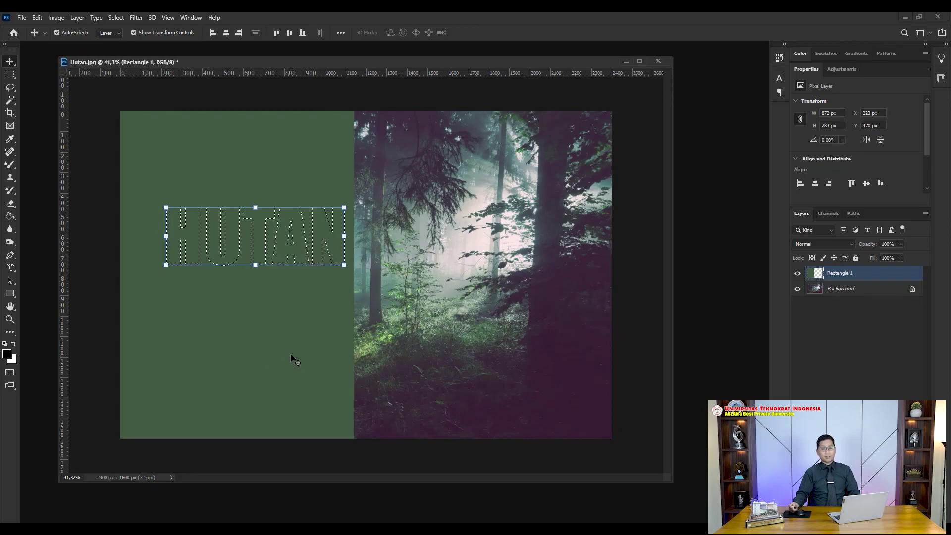
Step: Delete the HUTAN-shaped area from Rectangle 1 and deselect
key("Delete")
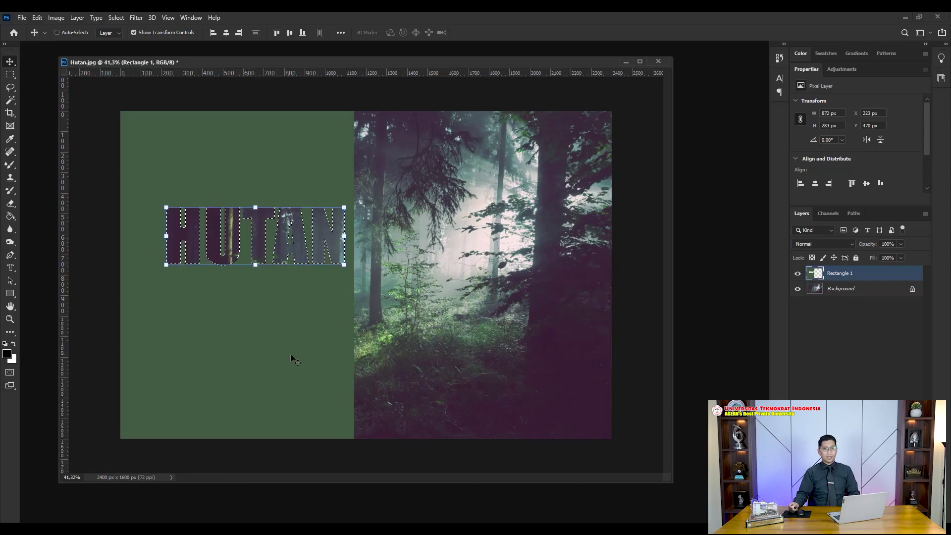
key("ctrl+d")
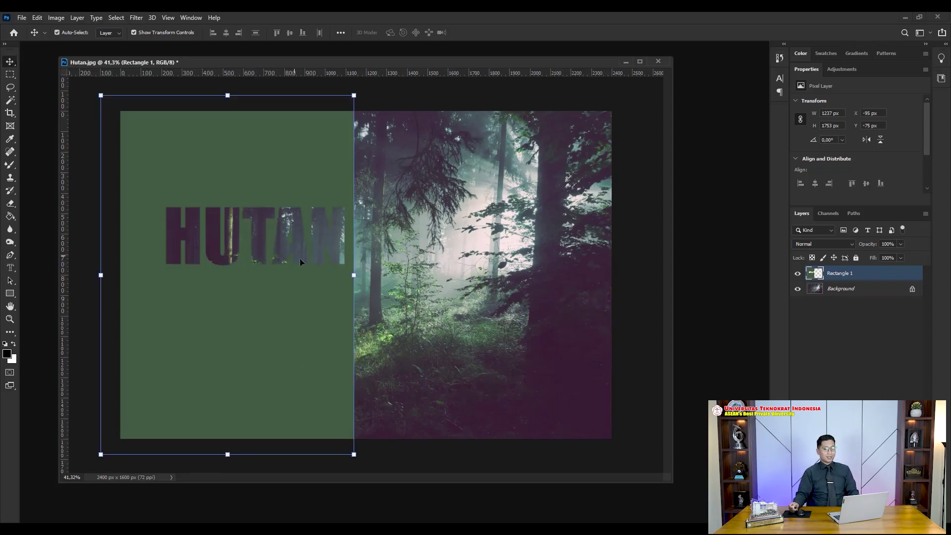
scroll(298, 256, "up", 3)
scroll(282, 250, "down", 2)
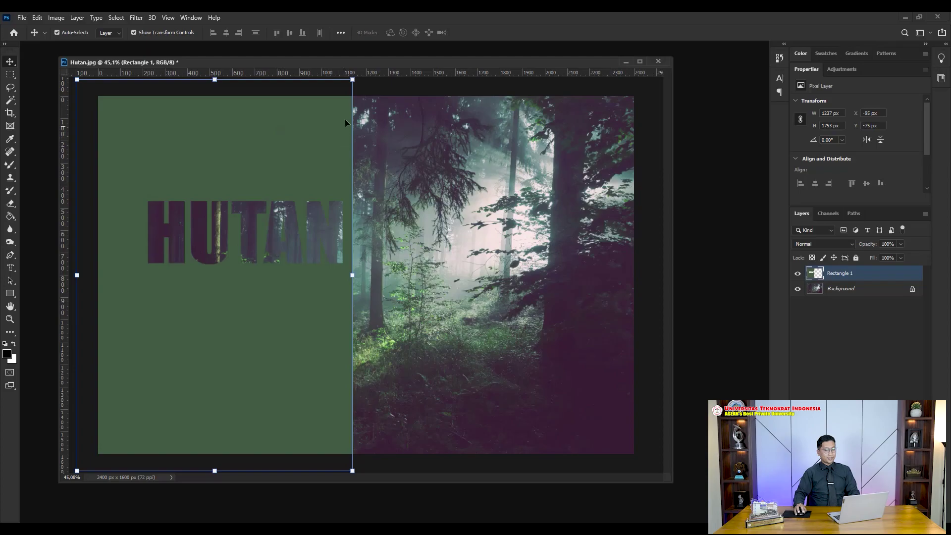
Step: Reopen Pantai.jpg from File > Open Recent
left_click(625, 62)
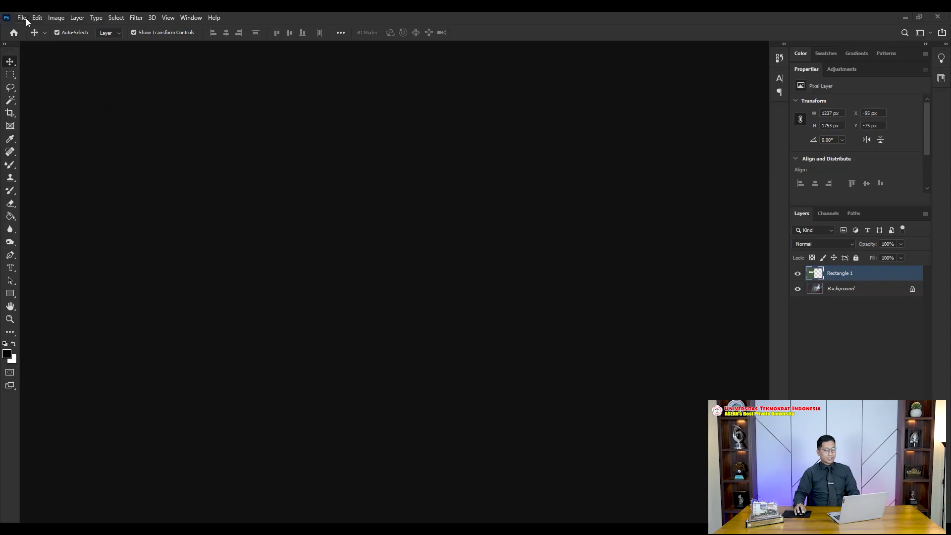
left_click(24, 18)
mouse_move(92, 76)
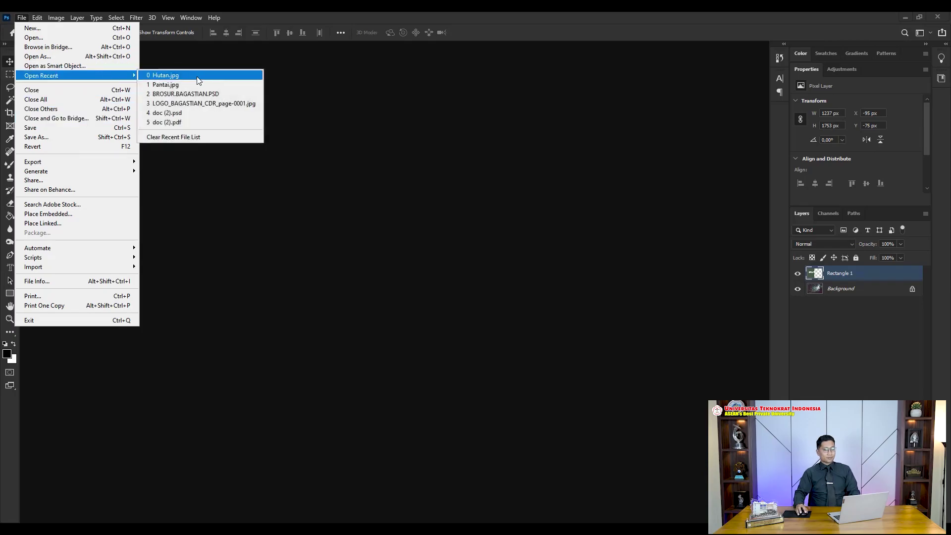
left_click(198, 81)
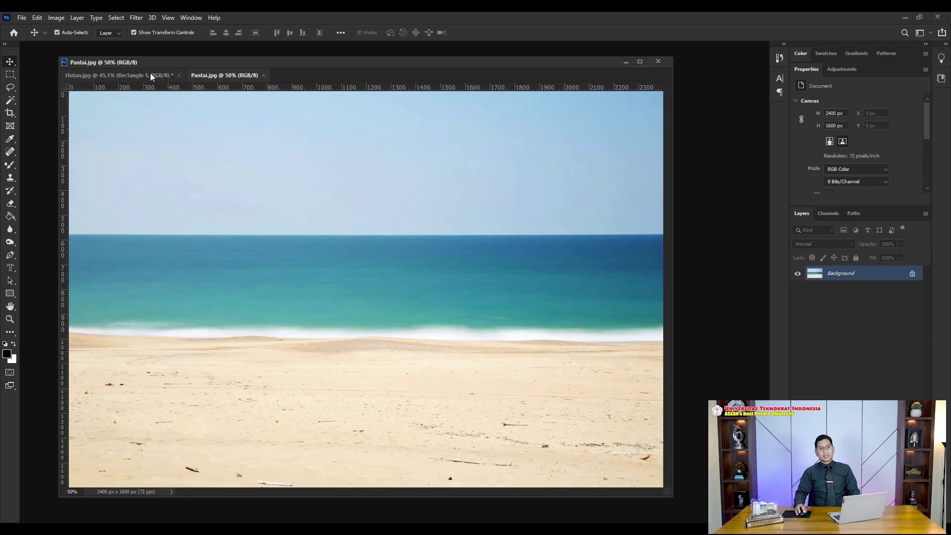
Step: Close Hutan.jpg without saving and place a Horizontal Type Mask on the beach photo
left_click(172, 75)
left_click(178, 75)
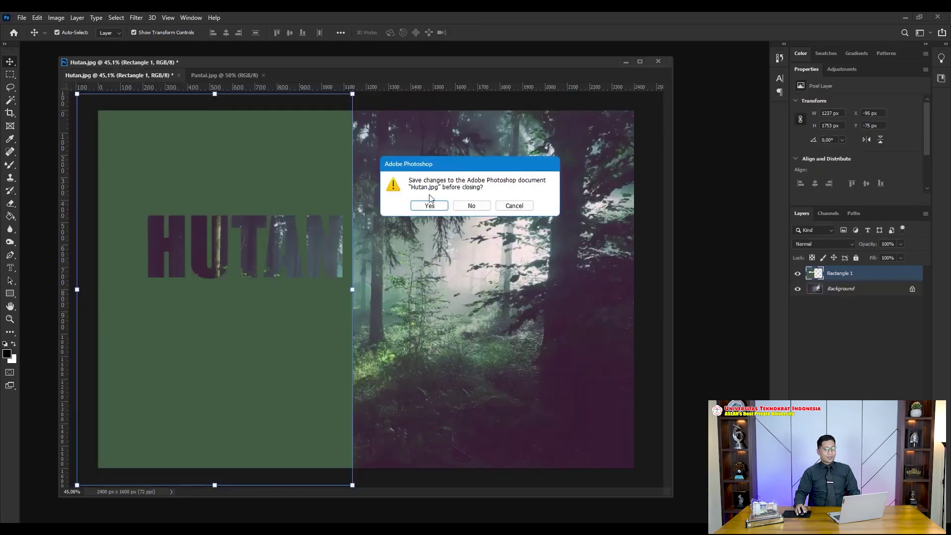
left_click(471, 205)
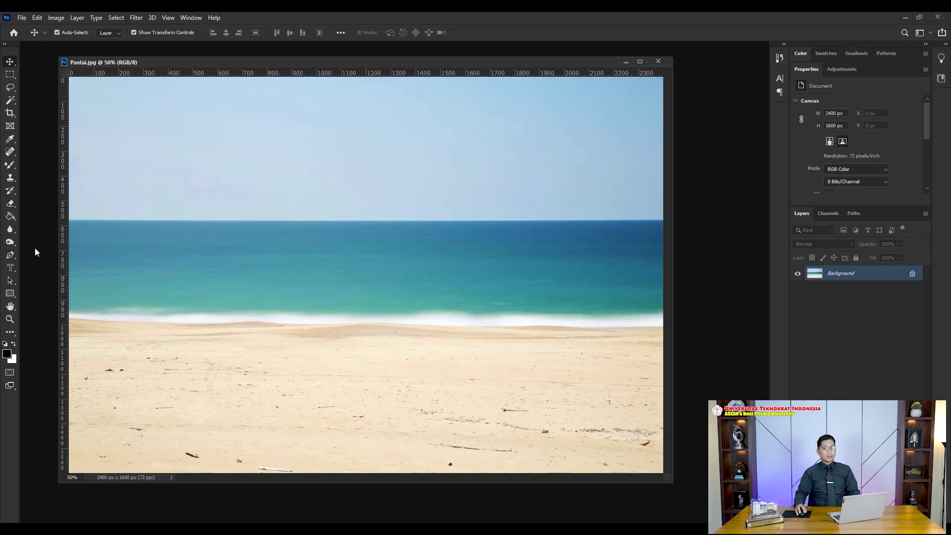
left_click(10, 268)
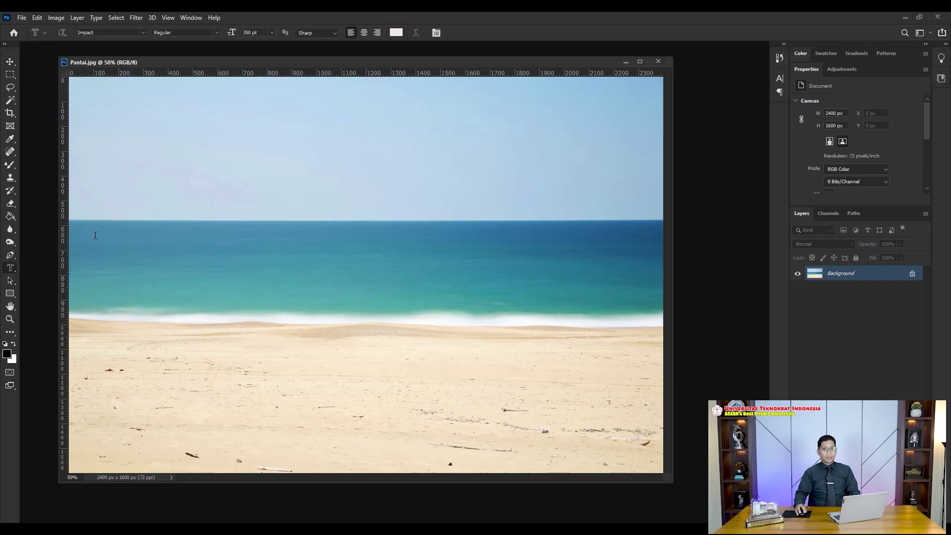
left_click(178, 233)
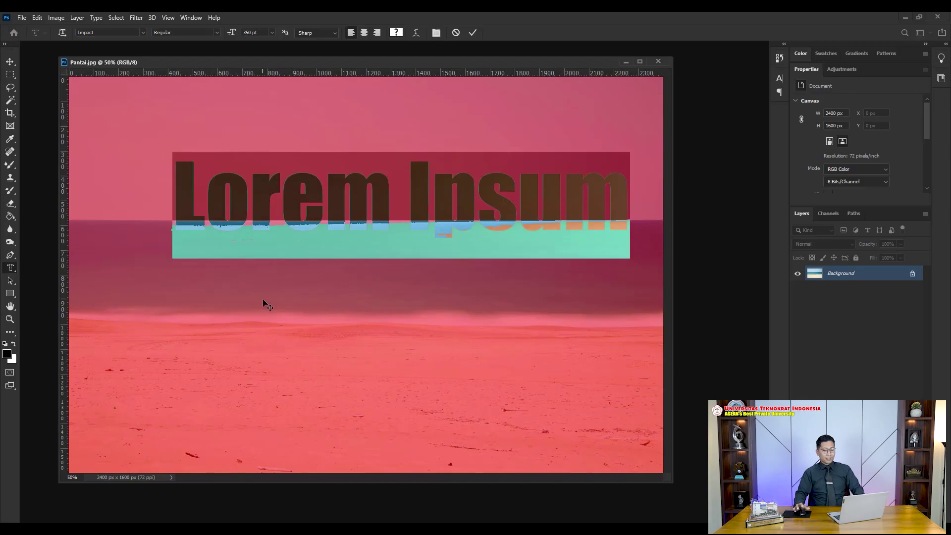
Step: Change the mask text to PANTAI, move it over the horizon, and commit it
left_click_drag(261, 304, 252, 307)
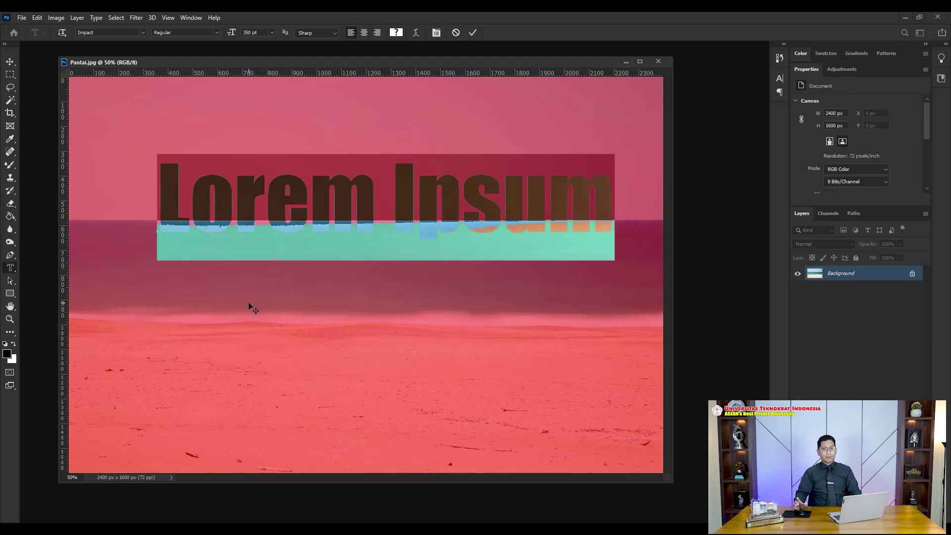
key("Right")
type("I")
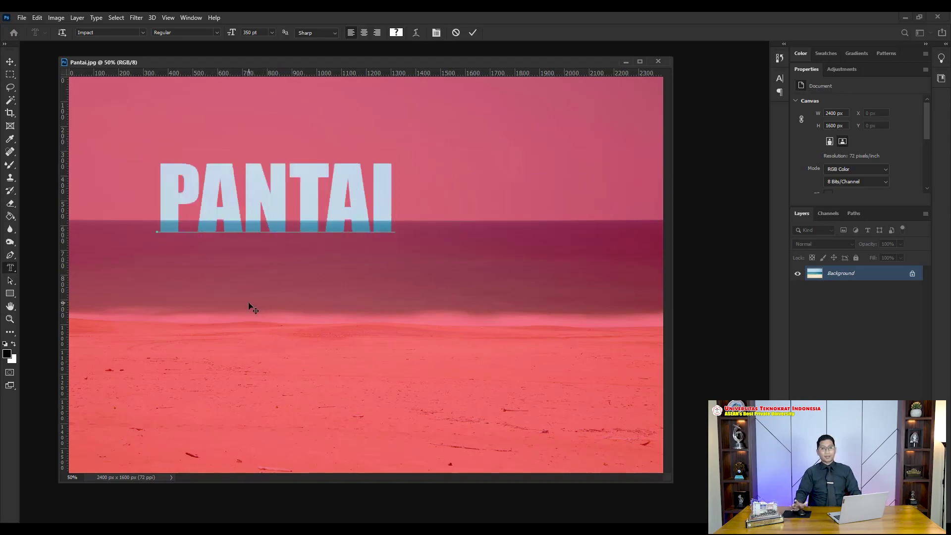
left_click_drag(365, 273, 459, 293)
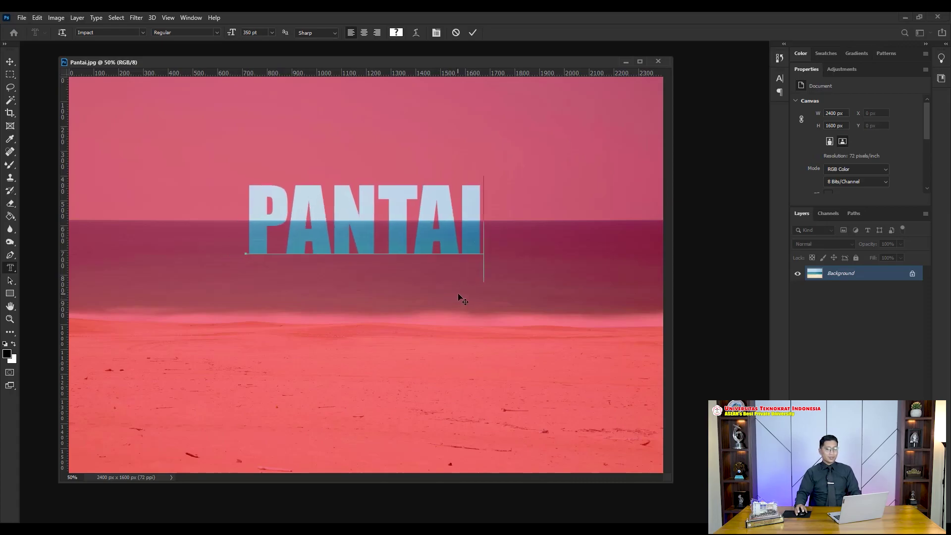
left_click(9, 63)
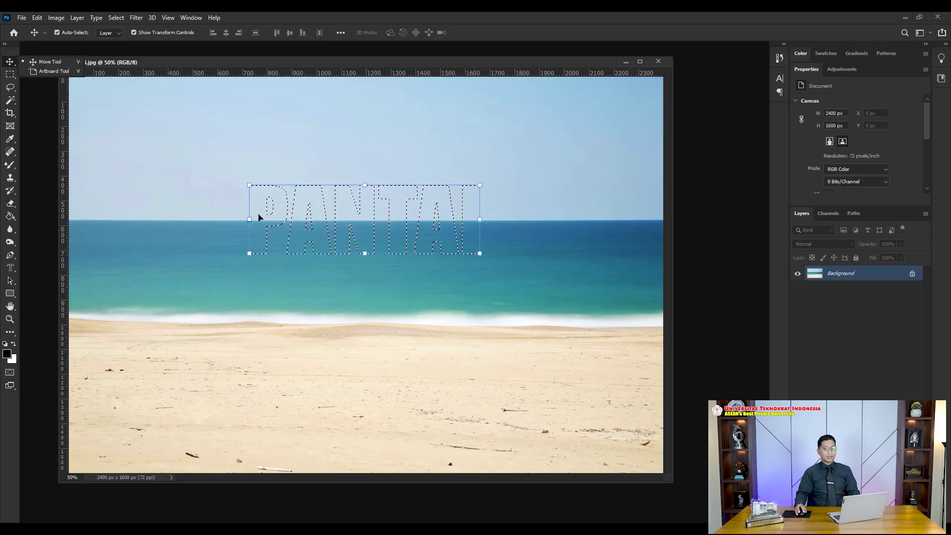
Step: Copy the PANTAI selection onto a new Layer 1 with Ctrl+J
key("ctrl")
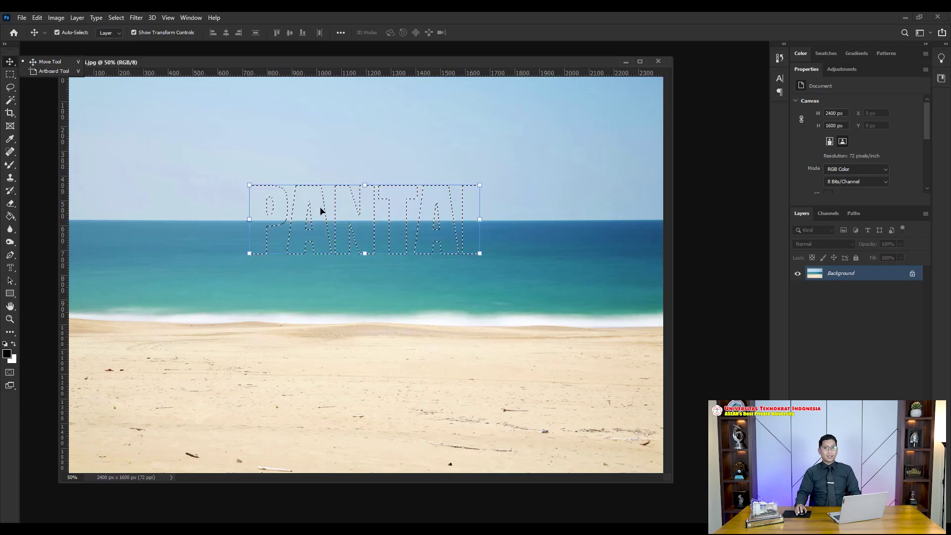
key("ctrl")
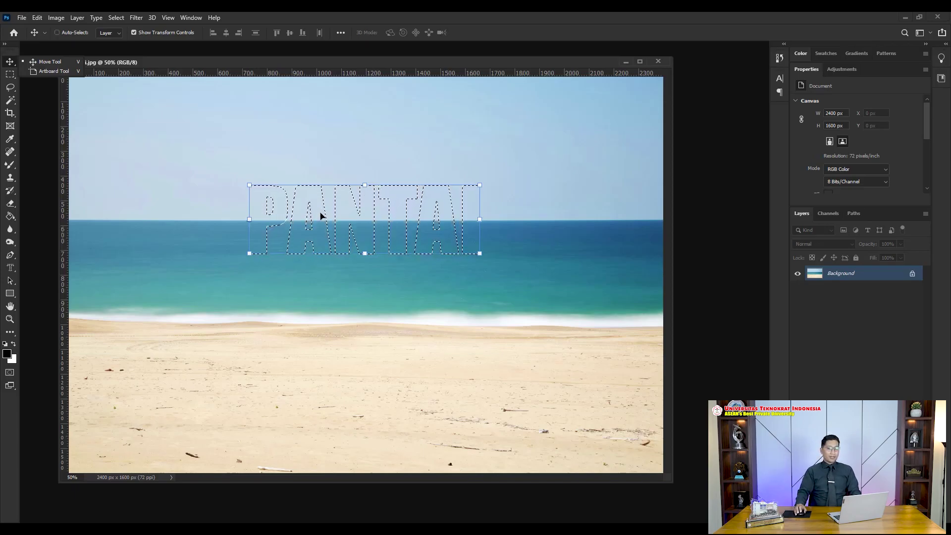
key("ctrl+j")
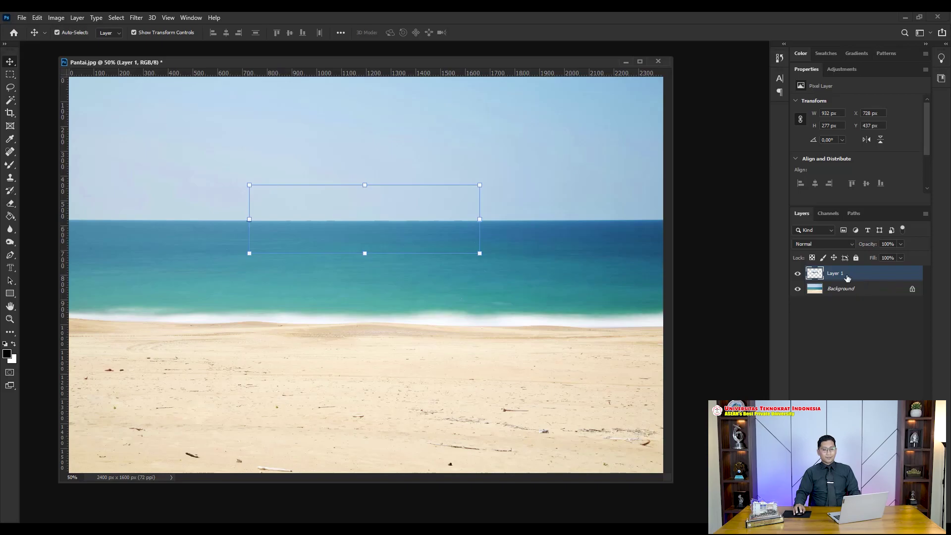
left_click(797, 288)
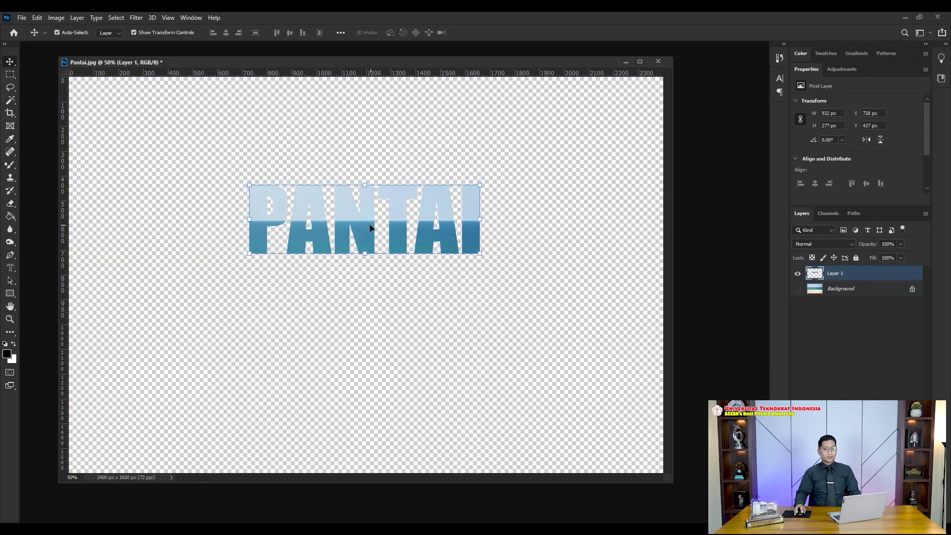
left_click(797, 288)
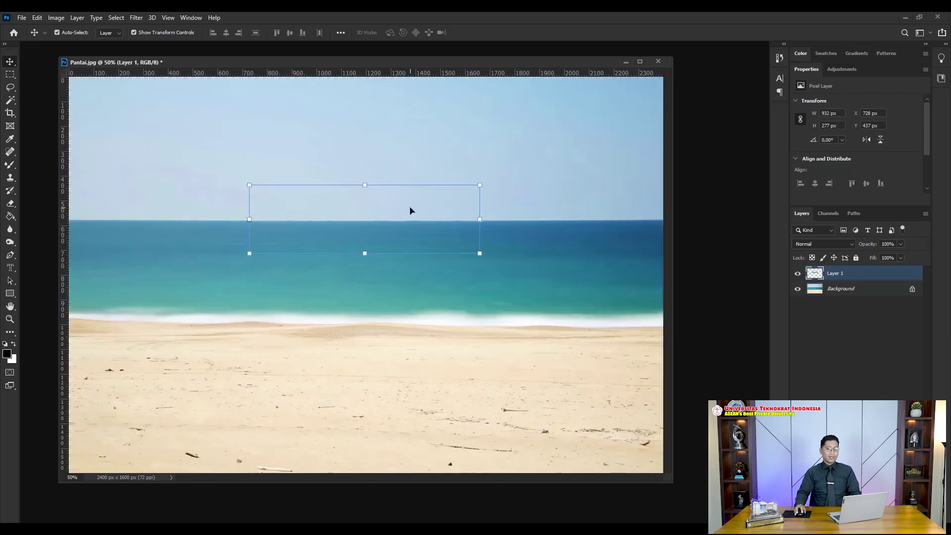
scroll(409, 194, "up", 2)
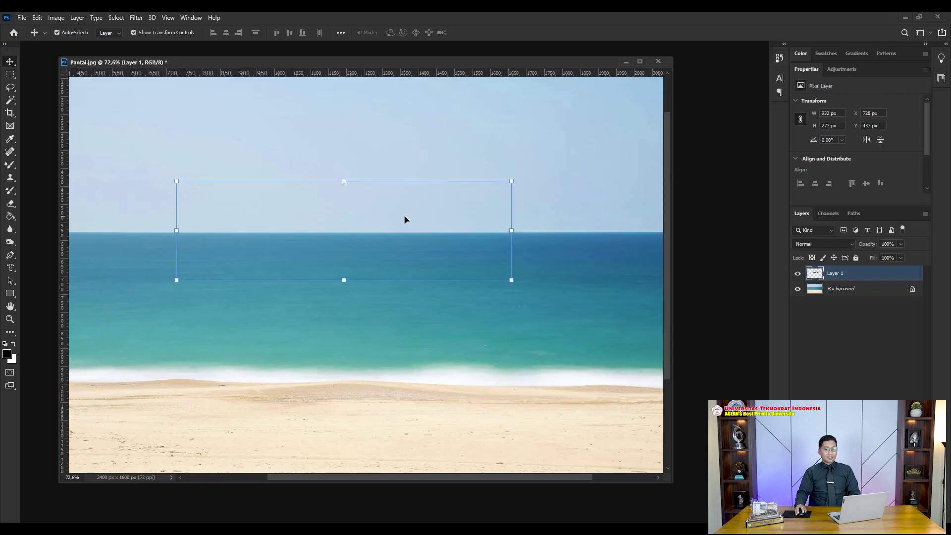
Step: Open Blending Options for Layer 1 and enable a thin black Stroke
right_click(842, 278)
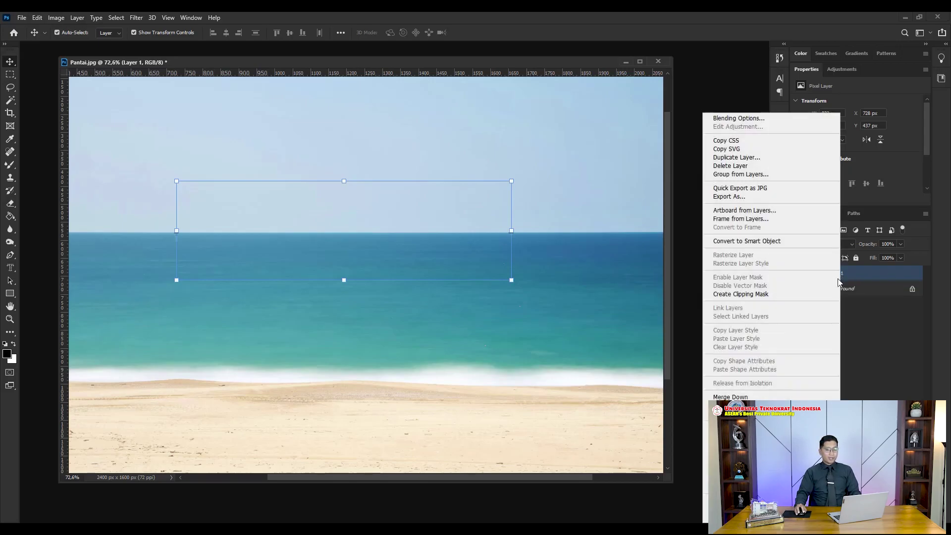
left_click(740, 120)
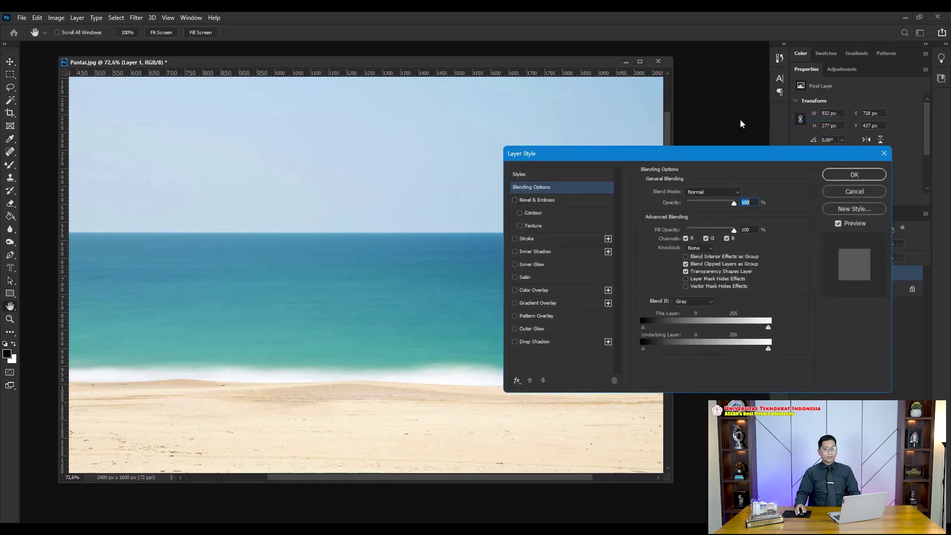
left_click_drag(695, 158, 644, 159)
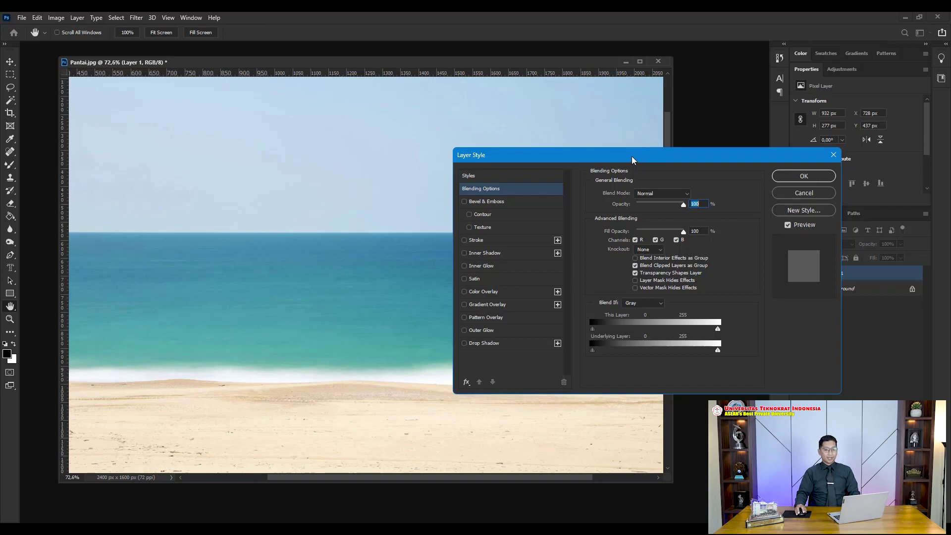
left_click_drag(634, 161, 644, 165)
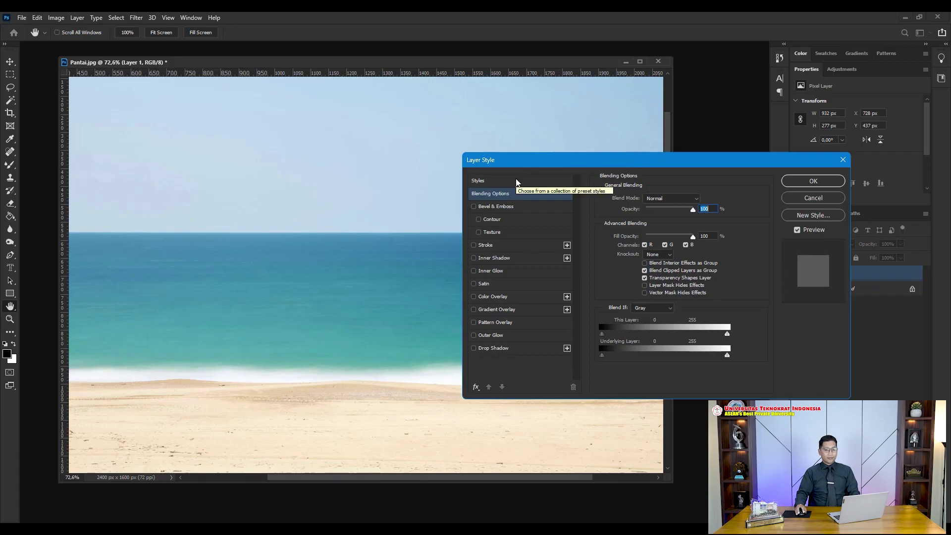
left_click_drag(542, 167, 559, 168)
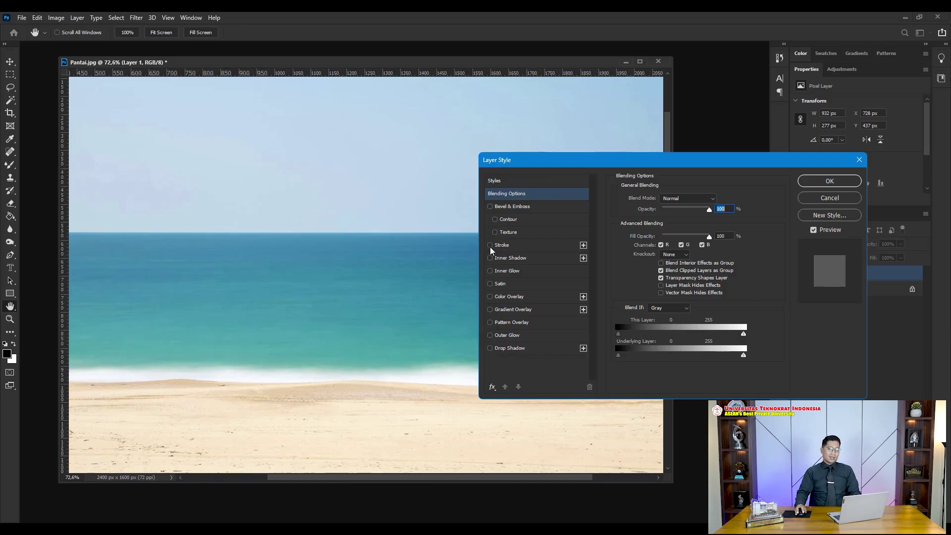
left_click(490, 246)
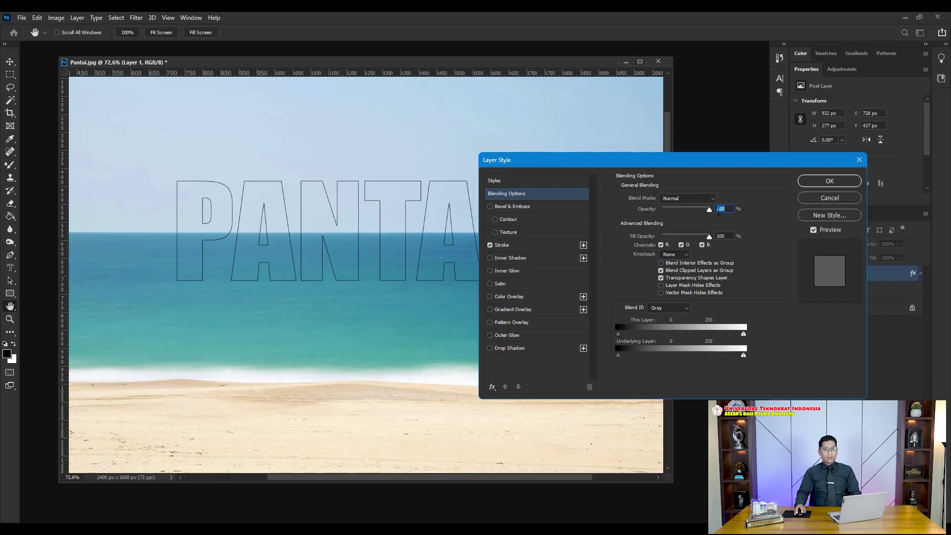
Step: Set the stroke size to 18 px with Position Outside
left_click(503, 245)
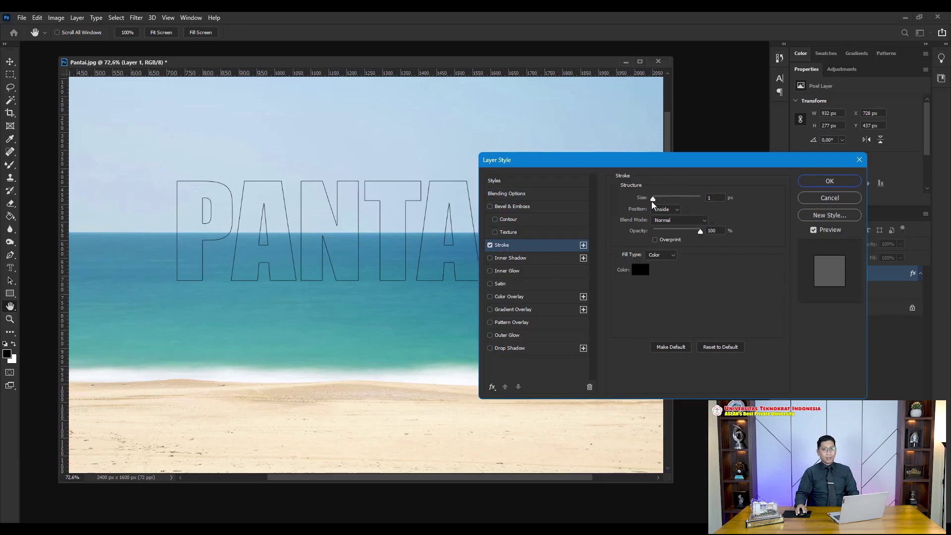
left_click_drag(653, 200, 659, 202)
left_click(671, 211)
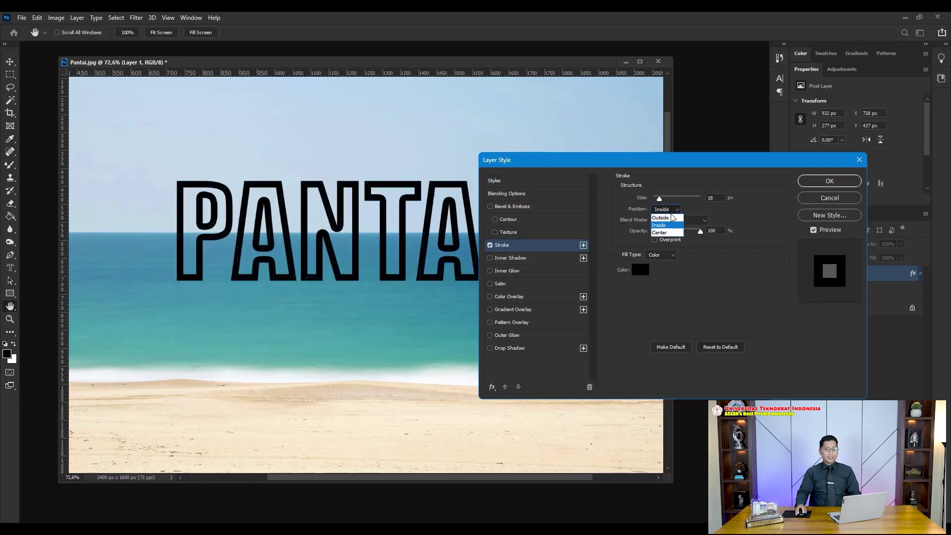
left_click(672, 218)
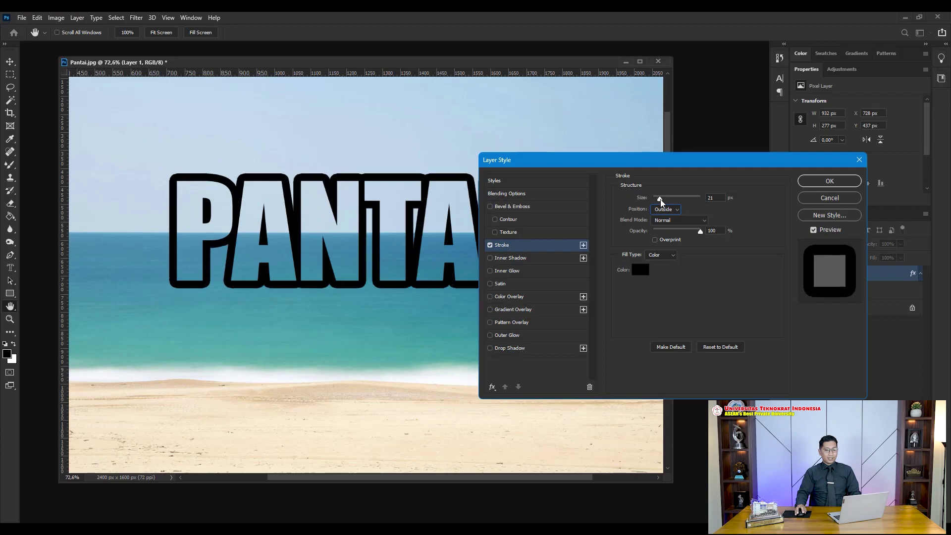
Step: Try white and red stroke colours, then cancel to keep the black outline
left_click(644, 273)
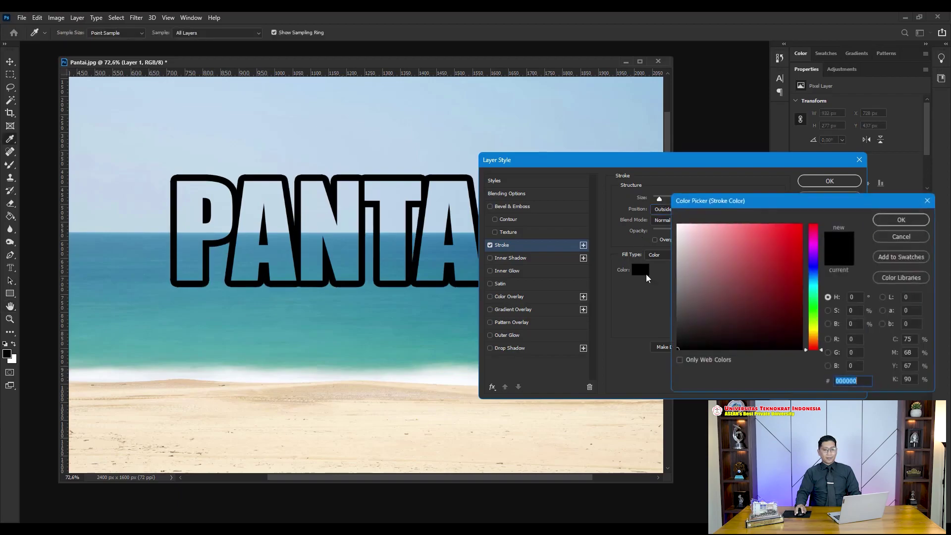
left_click(678, 224)
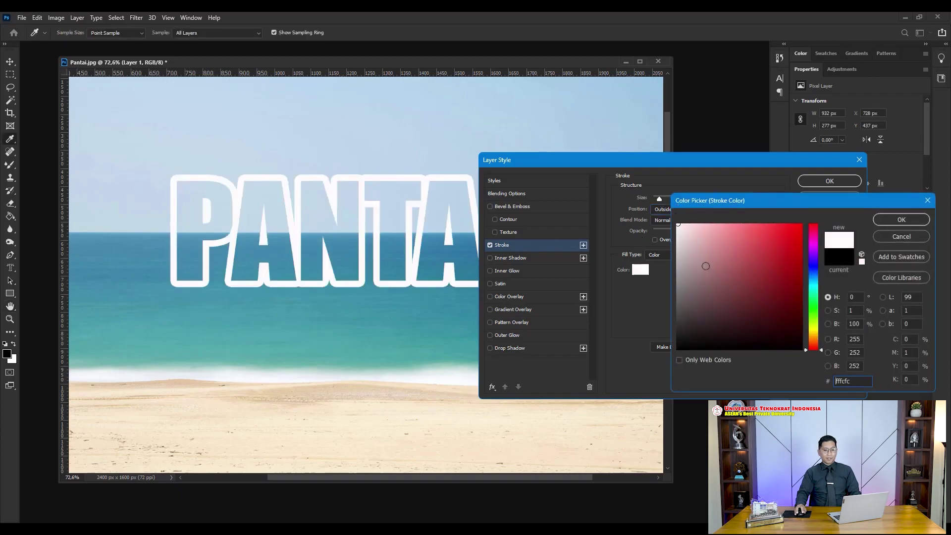
left_click(801, 225)
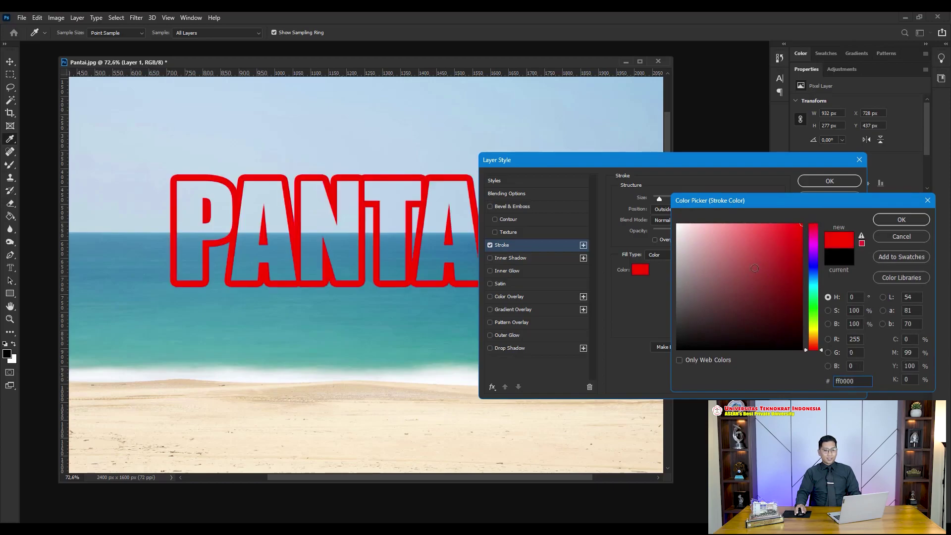
left_click(677, 225)
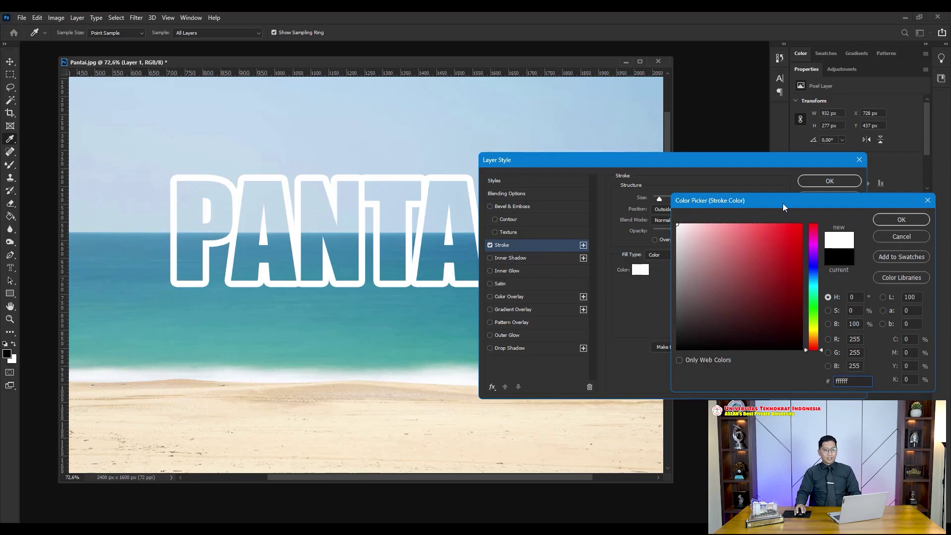
left_click(915, 236)
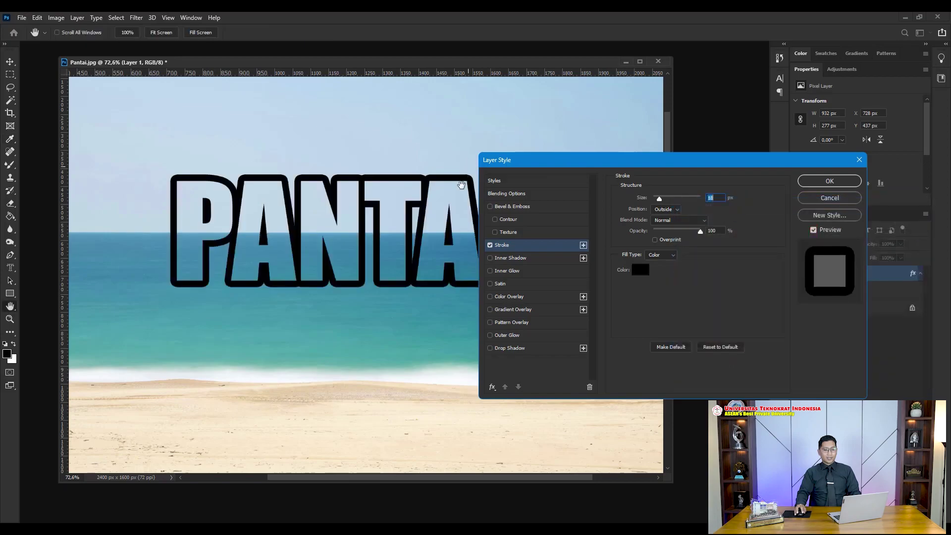
Step: Replace the Stroke with an Inner Bevel at 220% depth, adjusting Size and Soften
left_click(490, 245)
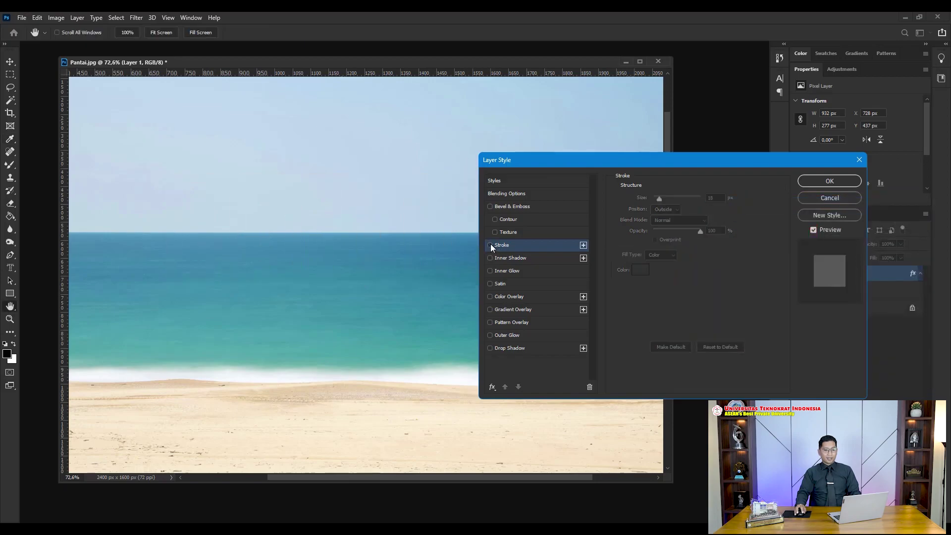
left_click(522, 208)
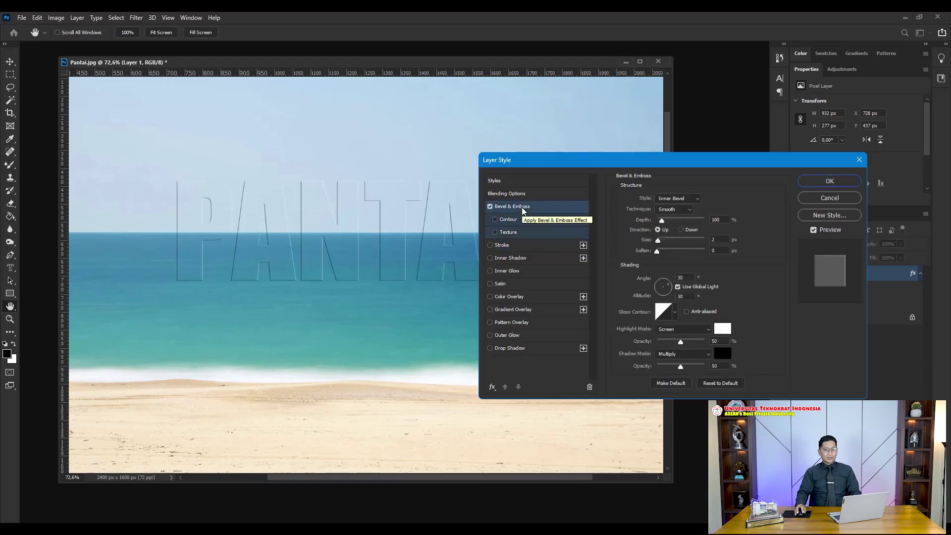
left_click_drag(605, 167, 681, 206)
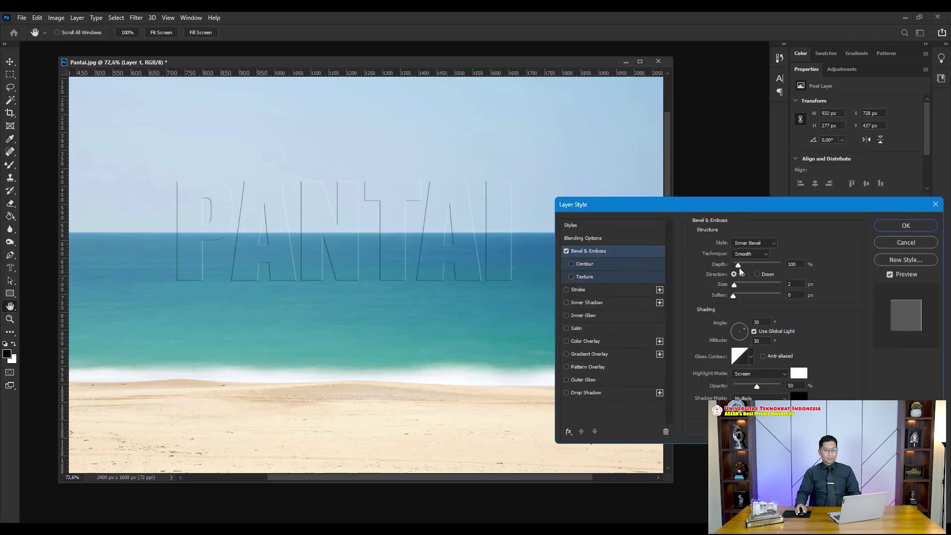
left_click_drag(738, 266, 774, 301)
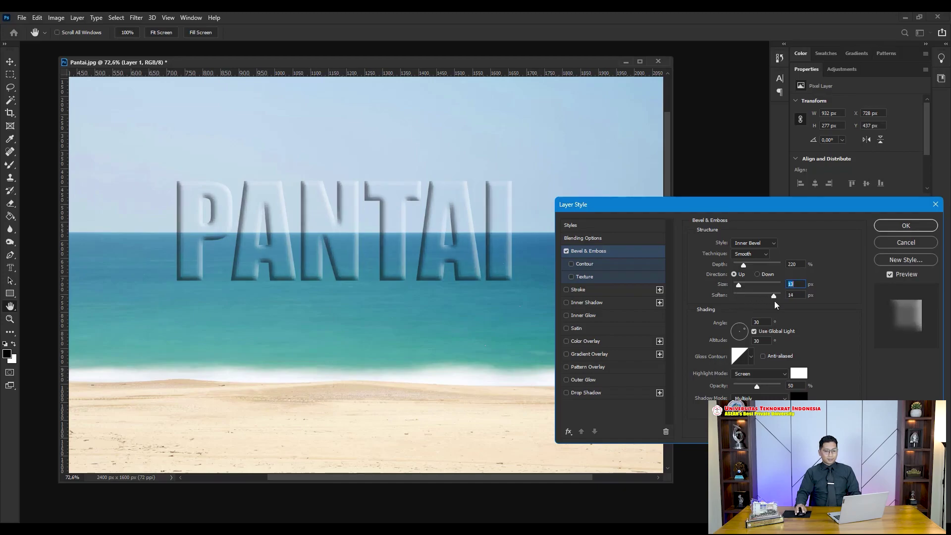
left_click_drag(770, 304, 740, 289)
left_click(740, 287)
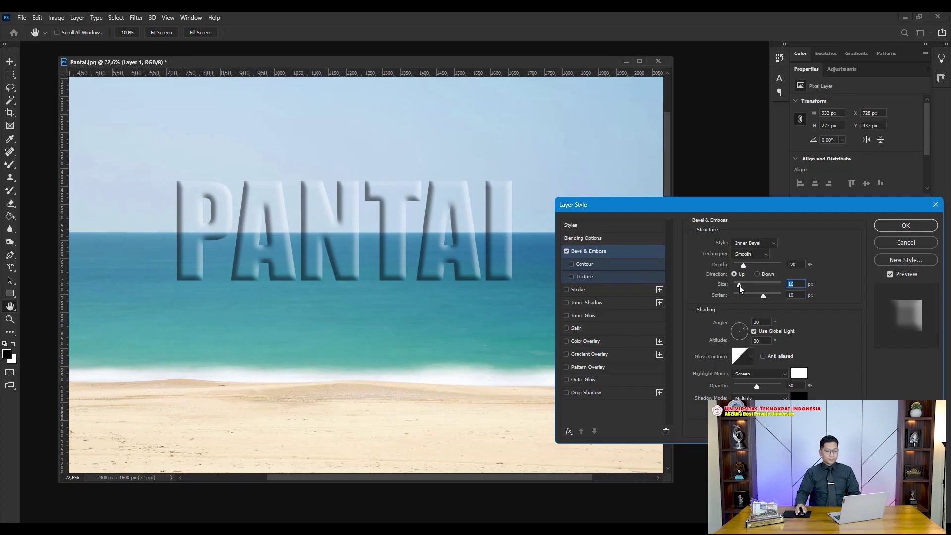
Step: Enable a 17 px Drop Shadow on the PANTAI text, leaving Outer Glow off
left_click(595, 380)
left_click(566, 379)
left_click(586, 392)
left_click_drag(732, 289, 737, 292)
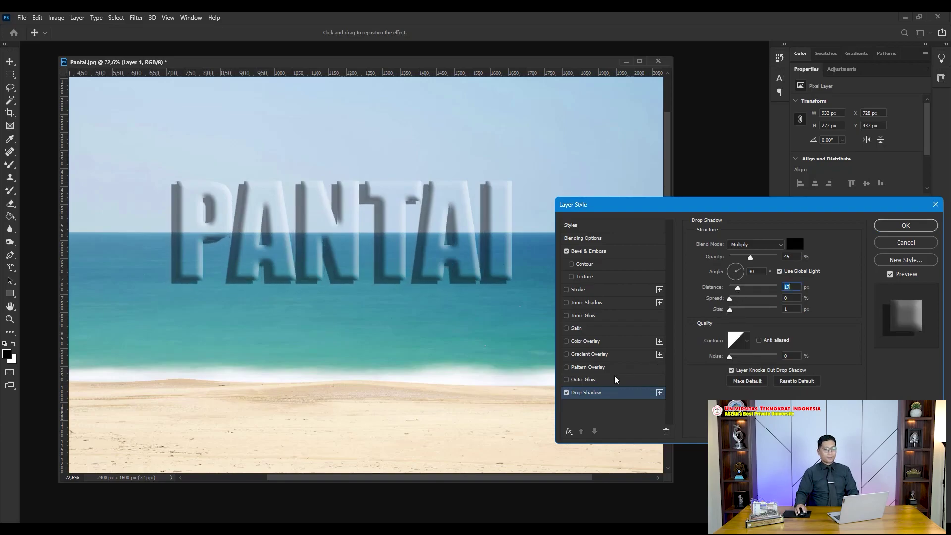
Step: Turn off PANTAI's Drop Shadow and enable a 000000 black Outer Glow sized 79 px
left_click(567, 393)
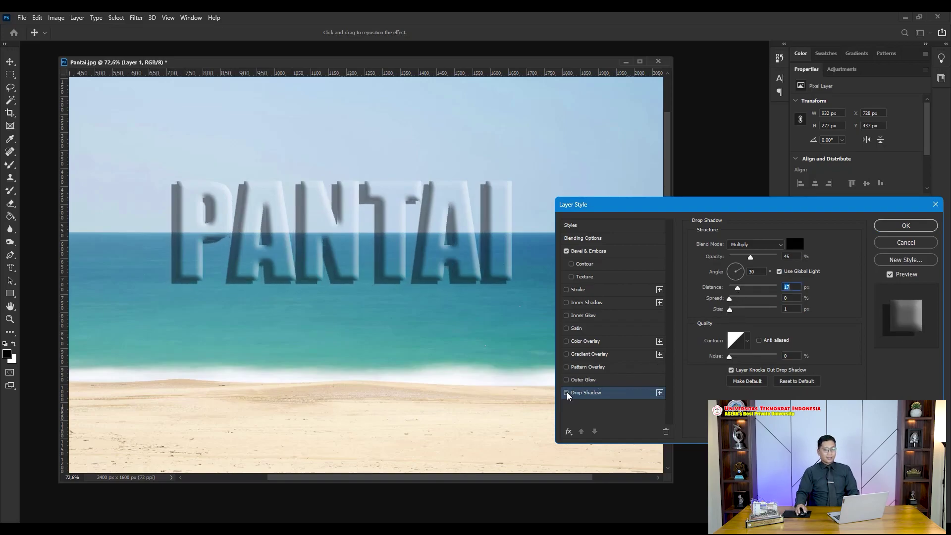
left_click(595, 382)
left_click(719, 278)
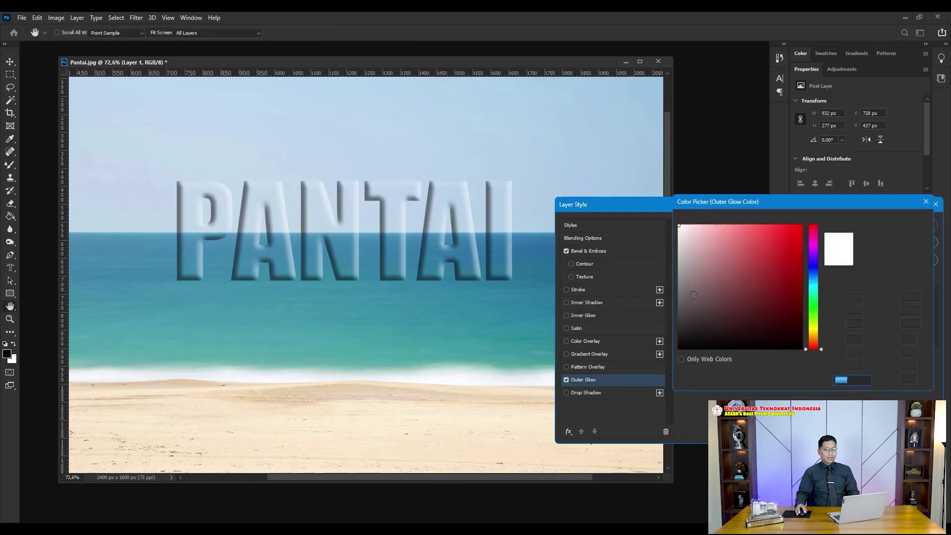
type("000000")
left_click(887, 219)
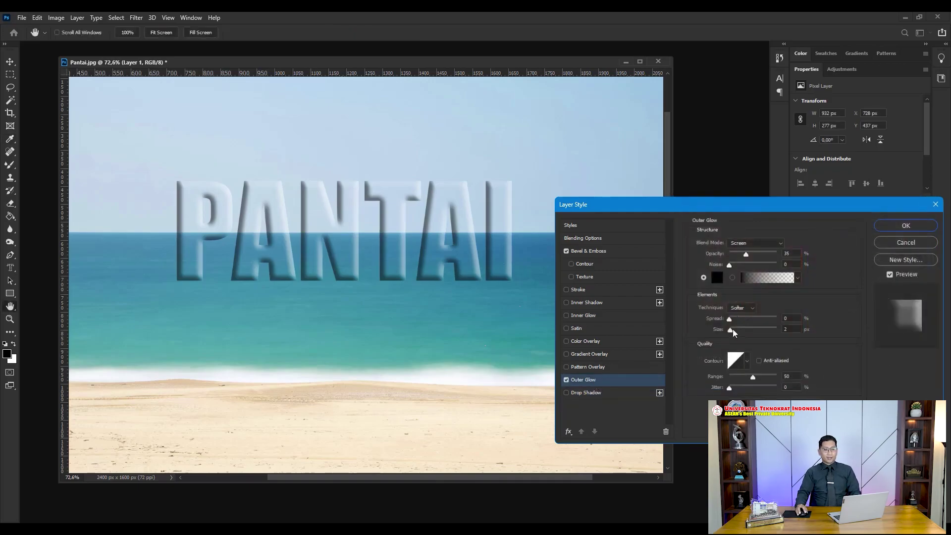
mouse_move(732, 331)
left_mouse_down()
mouse_move(750, 334)
mouse_move(738, 325)
left_mouse_up()
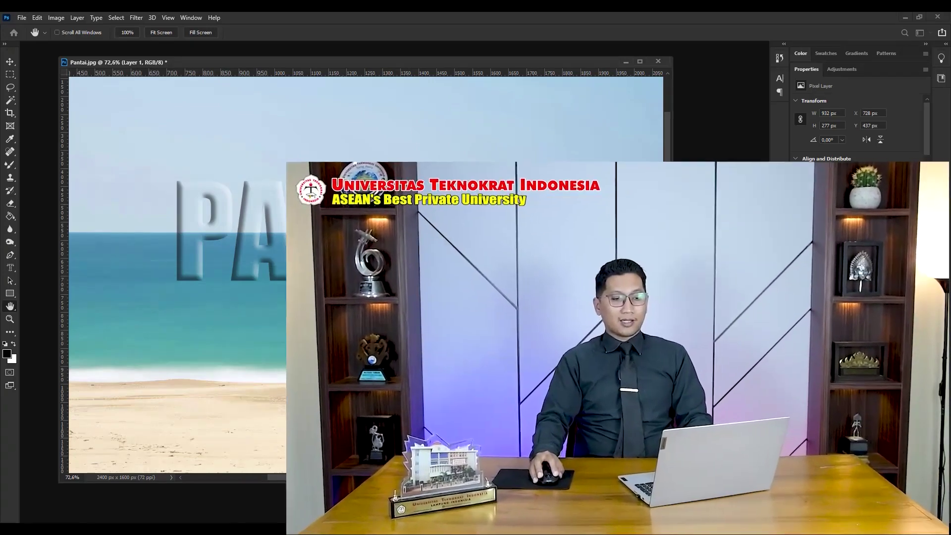